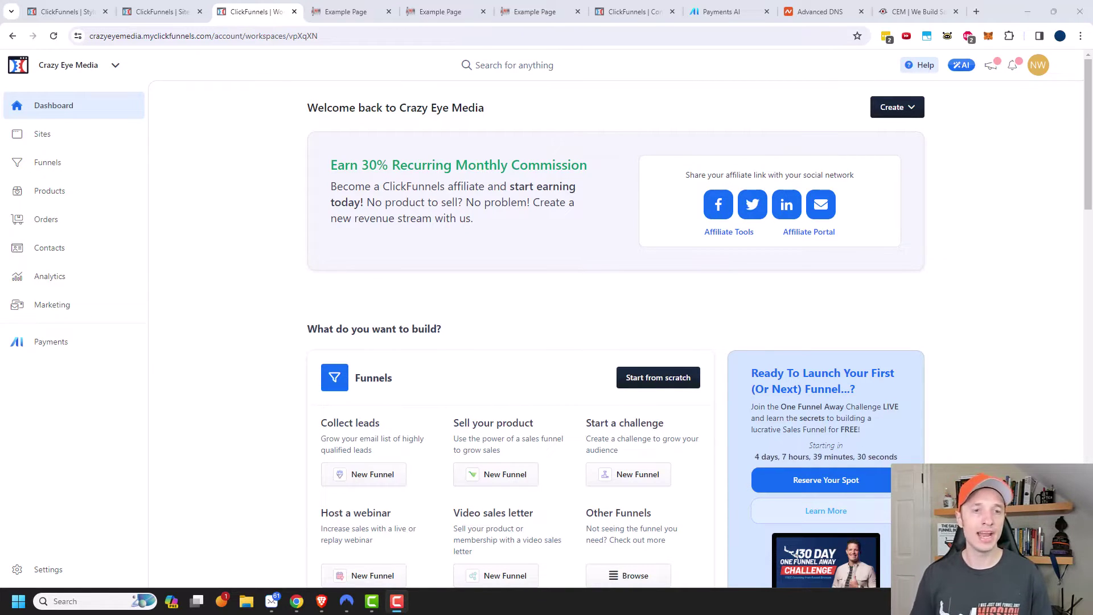
# Step: Open the site's theme marketplace and bring up the details of the Hero Theme
pyautogui.click(41, 136)
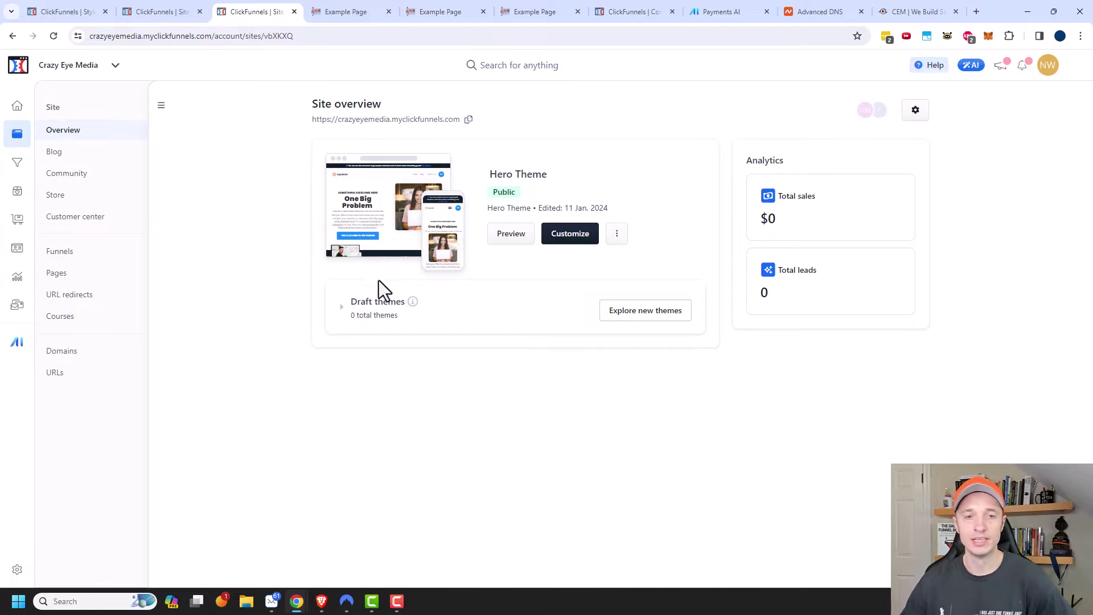
pyautogui.click(625, 311)
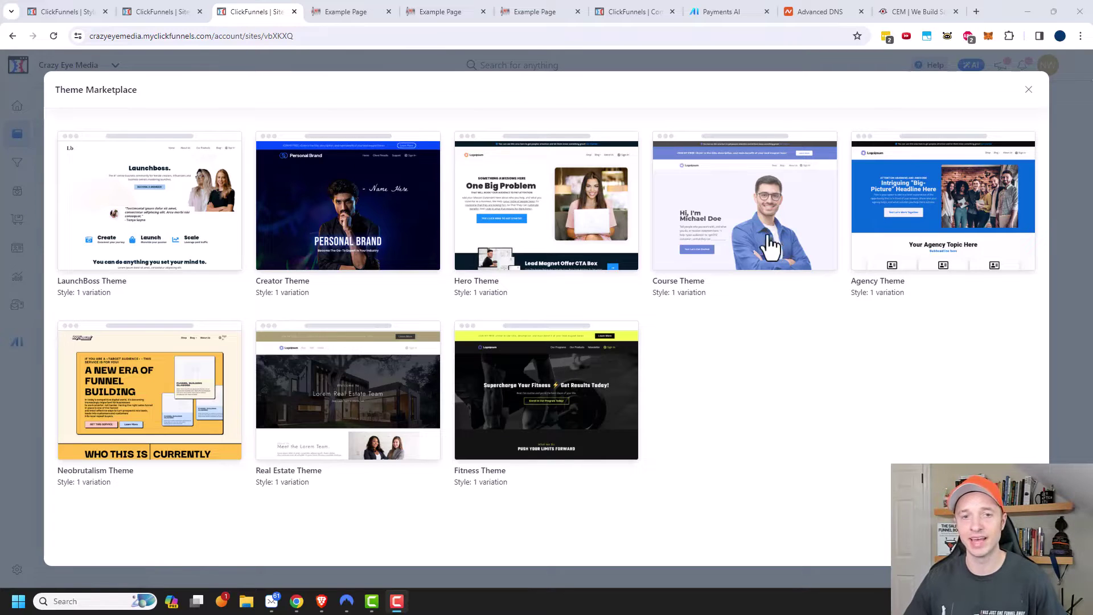
pyautogui.click(560, 246)
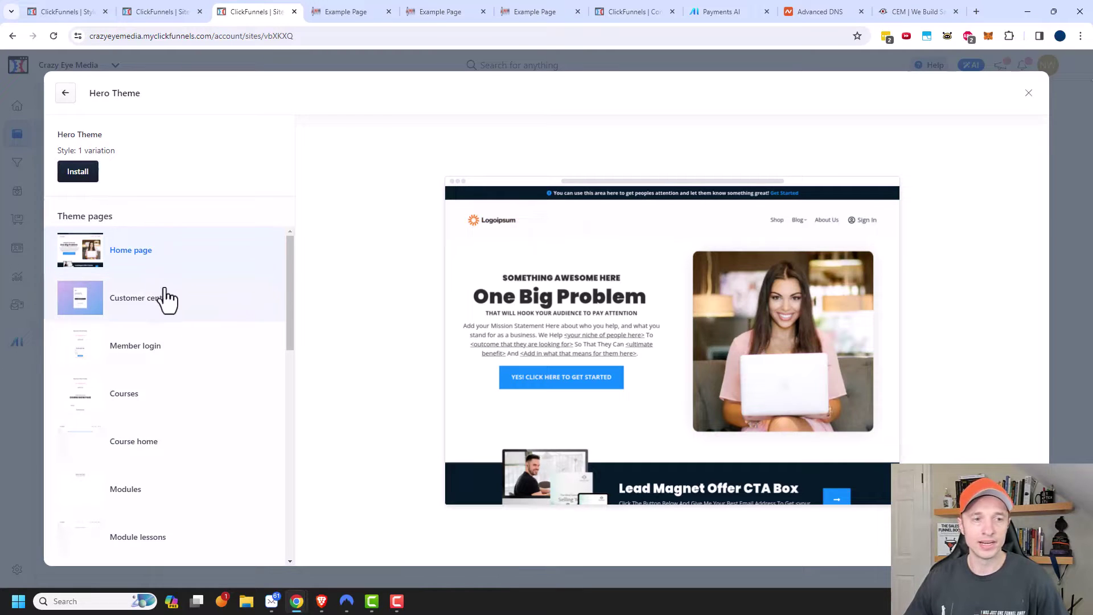
# Step: Preview the Hero Theme's Customer center, Module lessons, Order Confirmation and Blog home pages, and close the theme marketplace
pyautogui.scroll(-1, 174, 319)
pyautogui.scroll(1, 171, 330)
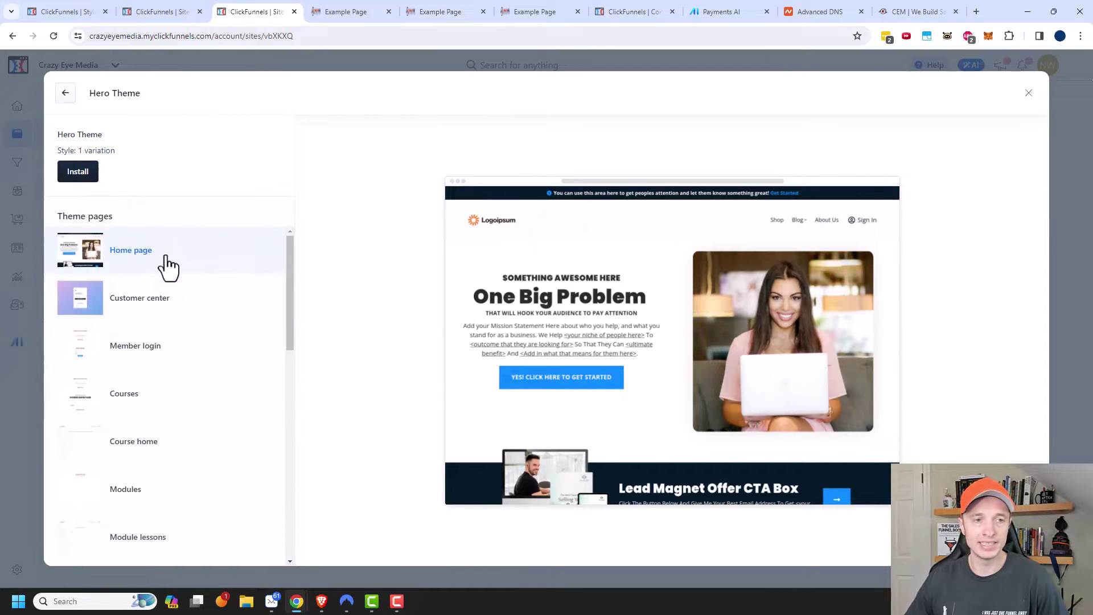
pyautogui.click(146, 310)
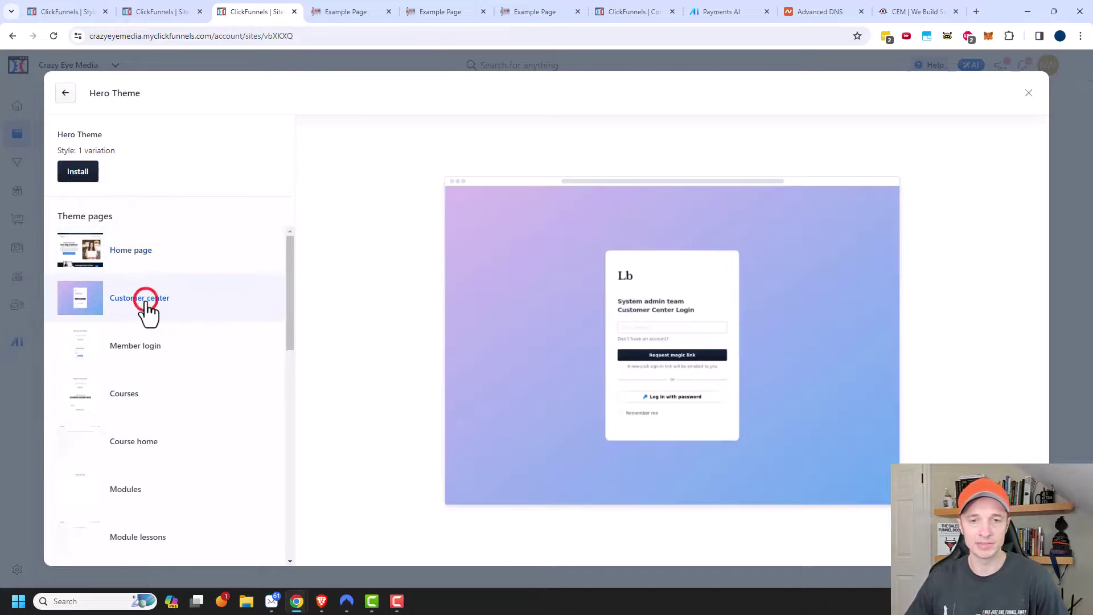
pyautogui.scroll(-2, 183, 383)
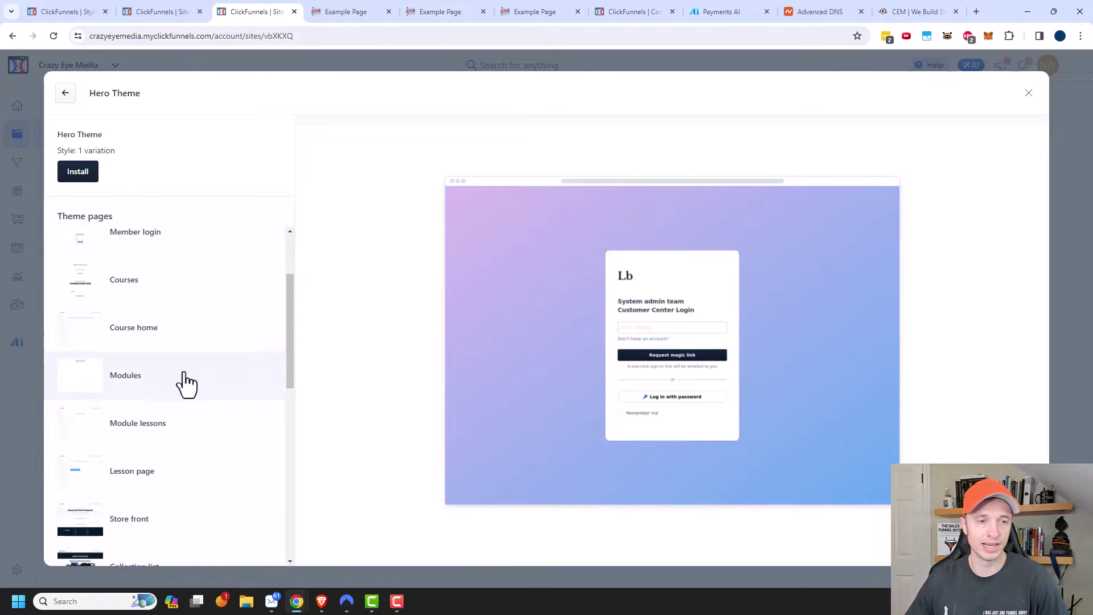
pyautogui.click(155, 426)
pyautogui.scroll(-7, 139, 364)
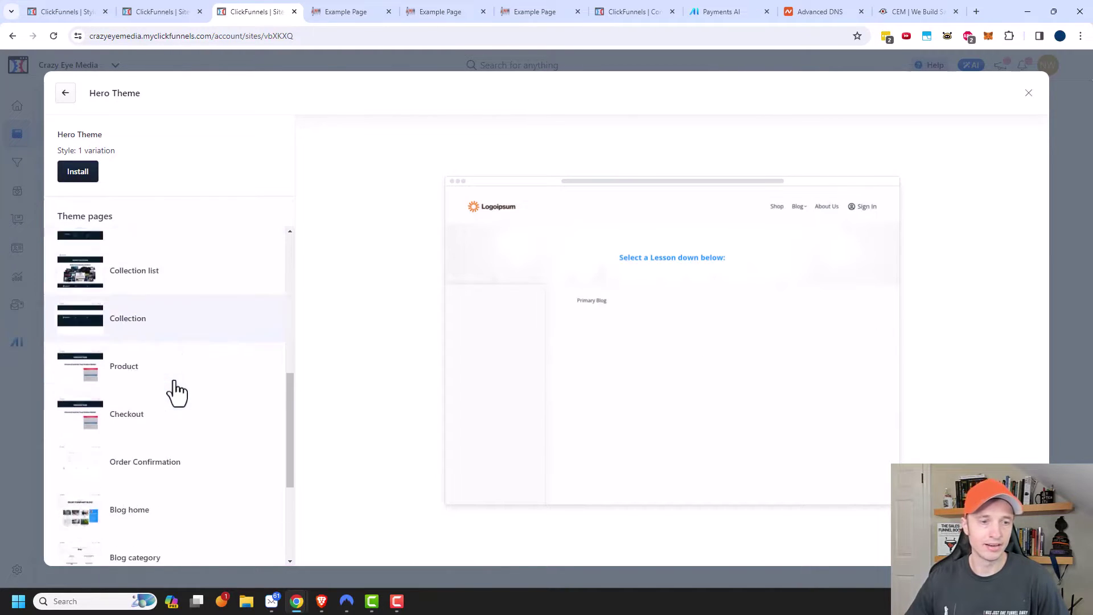
pyautogui.click(191, 360)
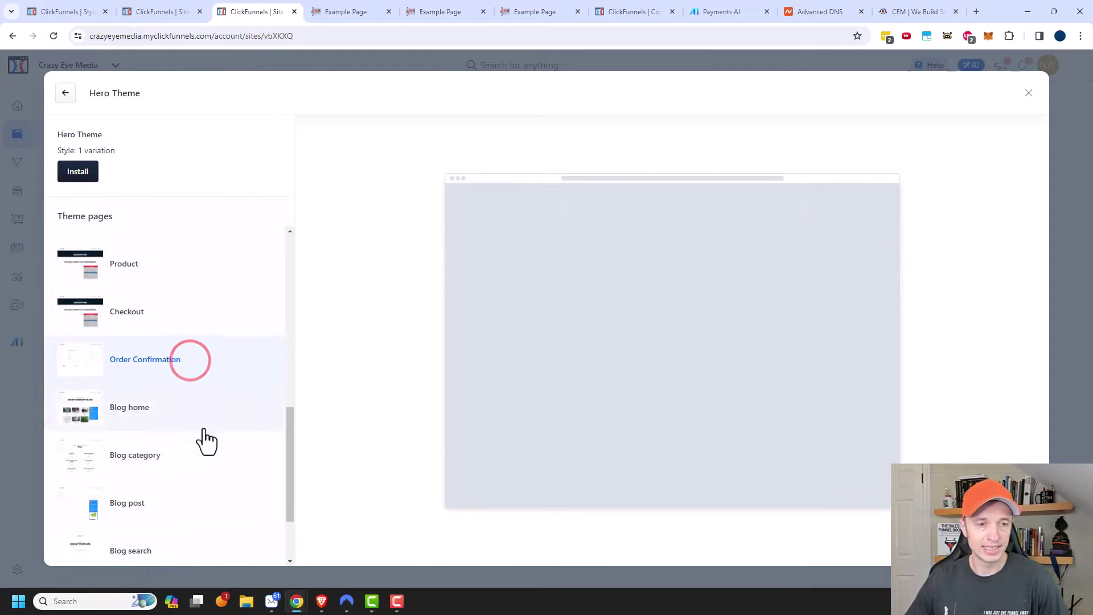
pyautogui.click(169, 412)
pyautogui.scroll(-2, 190, 455)
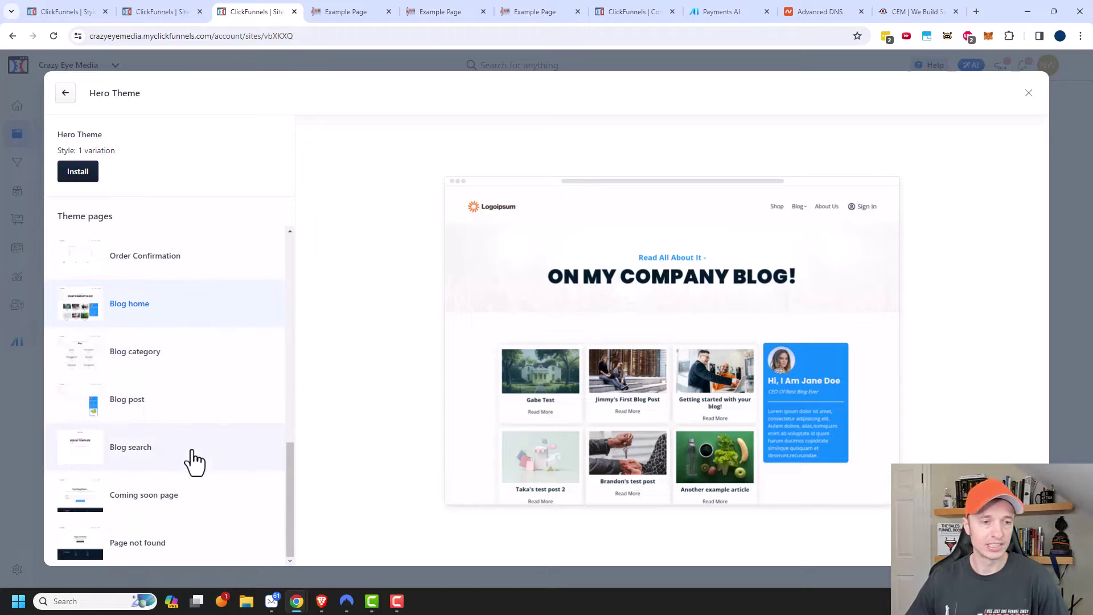
pyautogui.scroll(6, 183, 550)
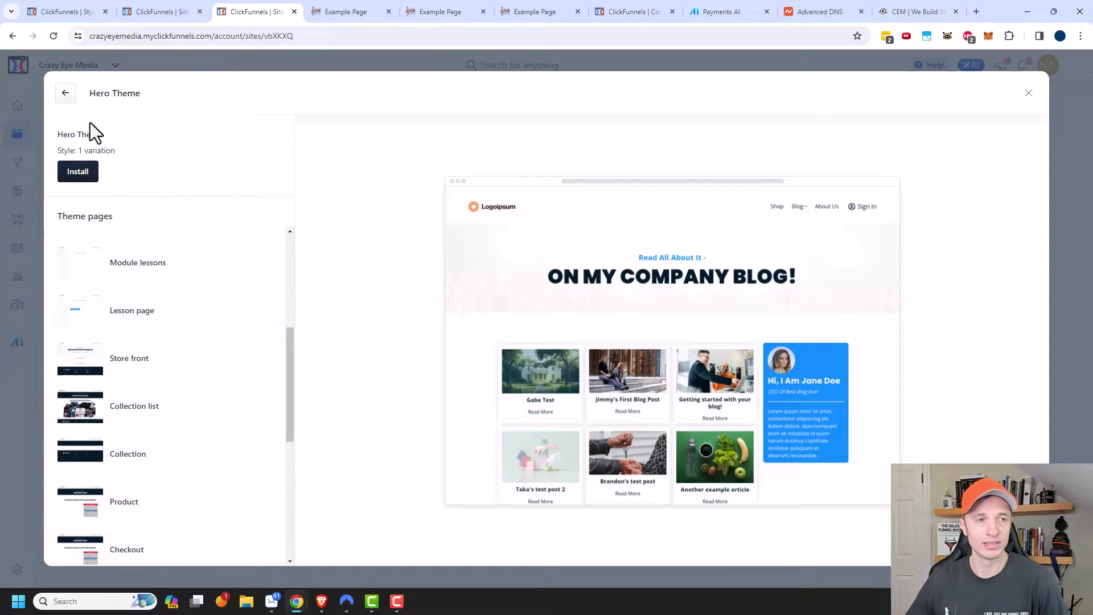
pyautogui.click(66, 93)
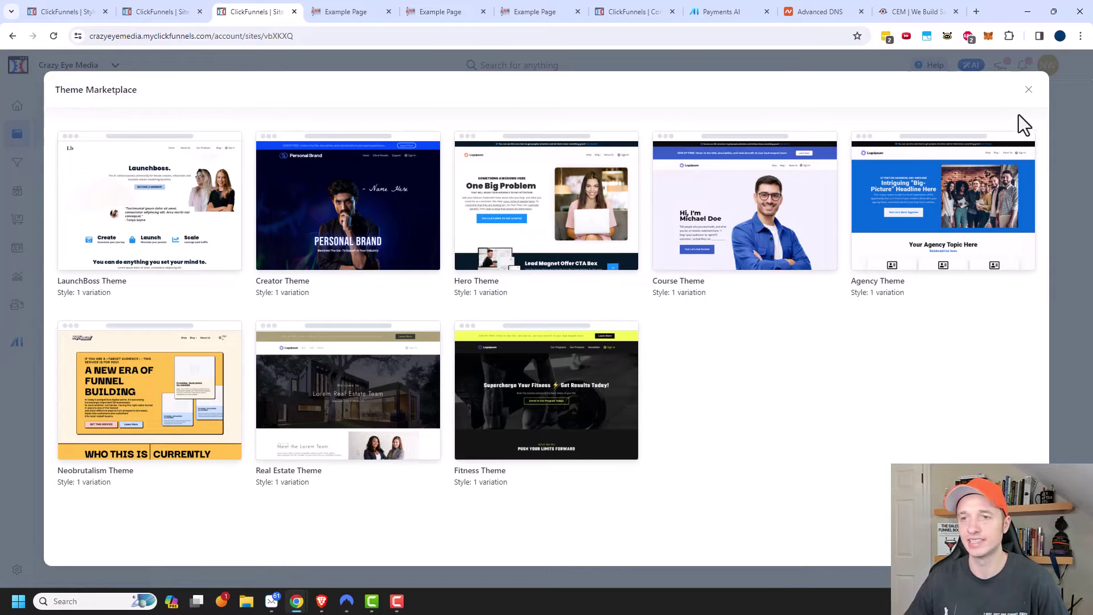
pyautogui.click(1029, 91)
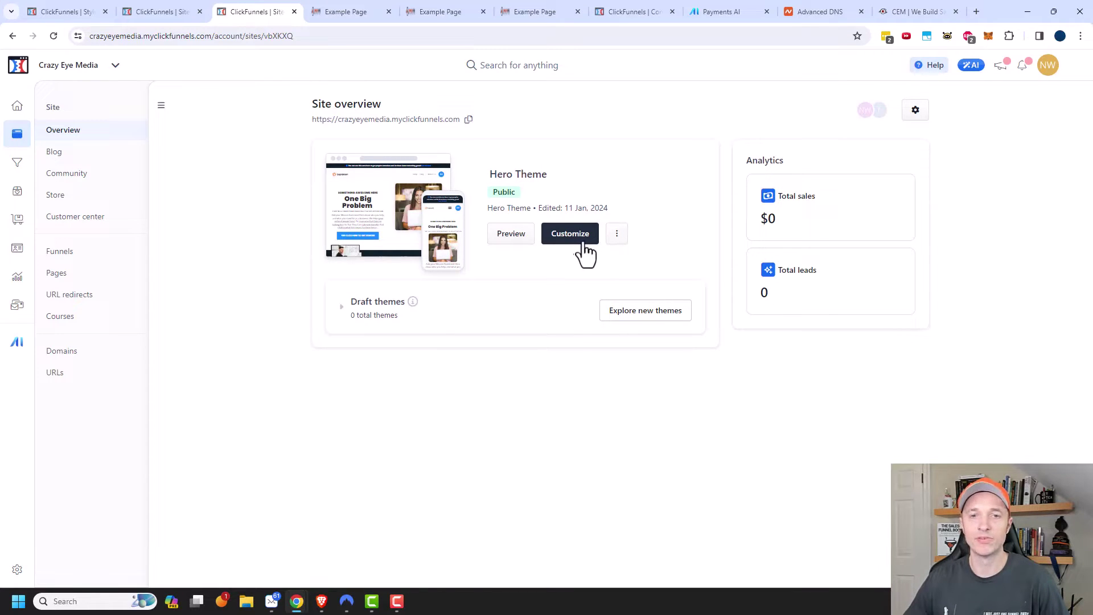
# Step: Open the site's current Hero Theme for customizing and look over its home page
pyautogui.click(617, 235)
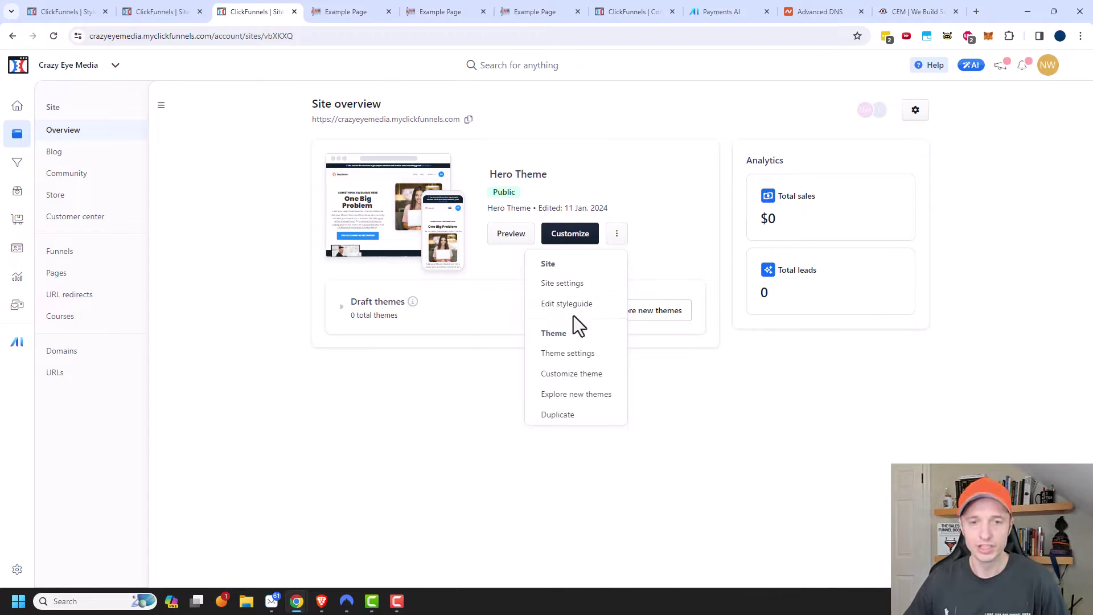
pyautogui.click(585, 238)
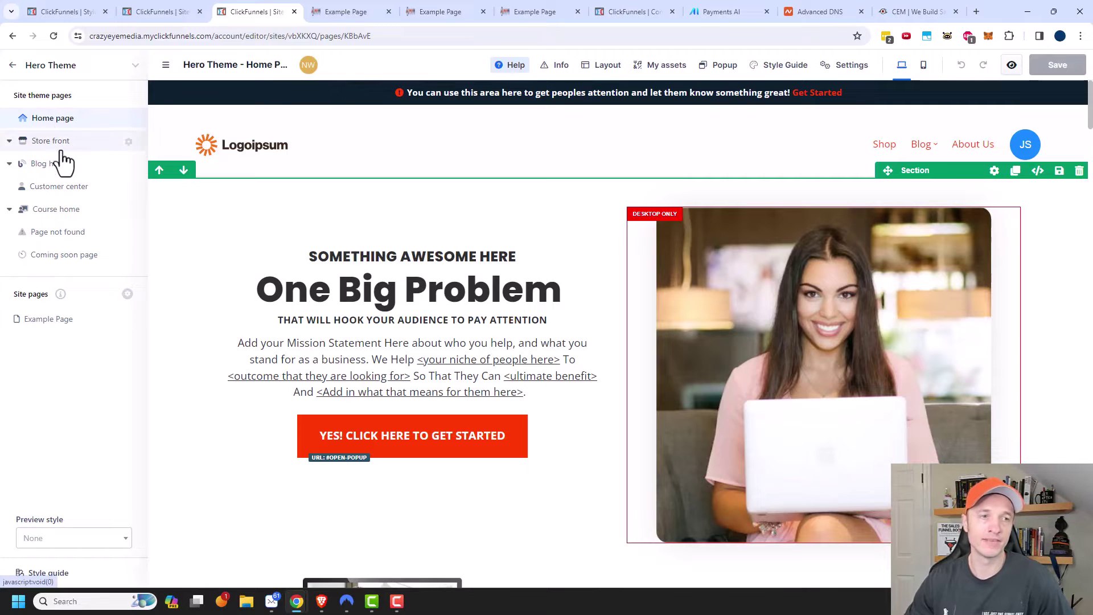
pyautogui.scroll(-5, 541, 376)
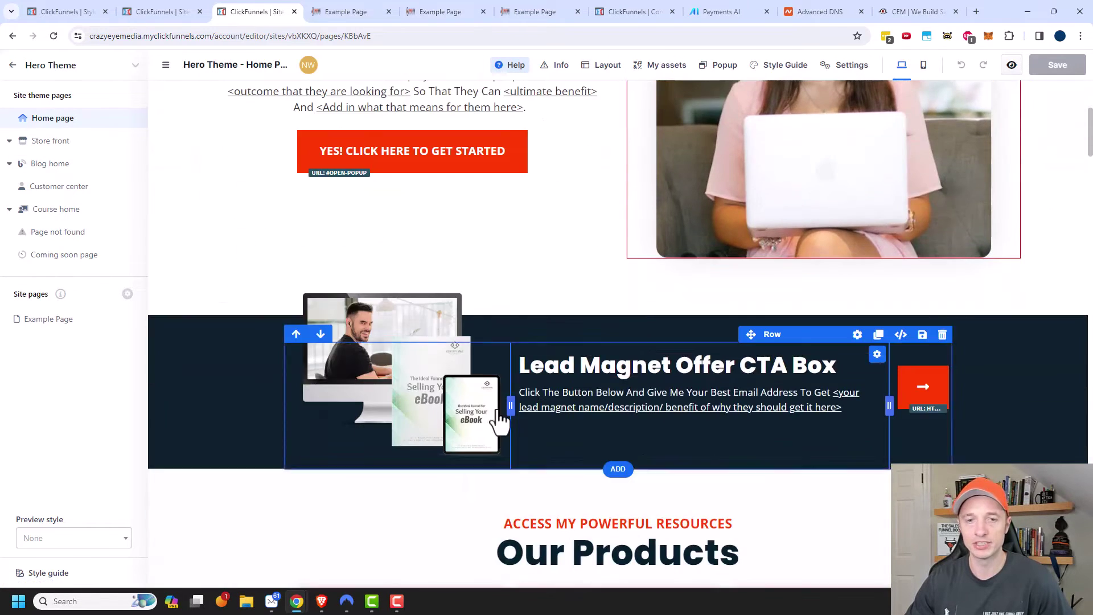
pyautogui.scroll(3, 691, 344)
pyautogui.scroll(2, 638, 361)
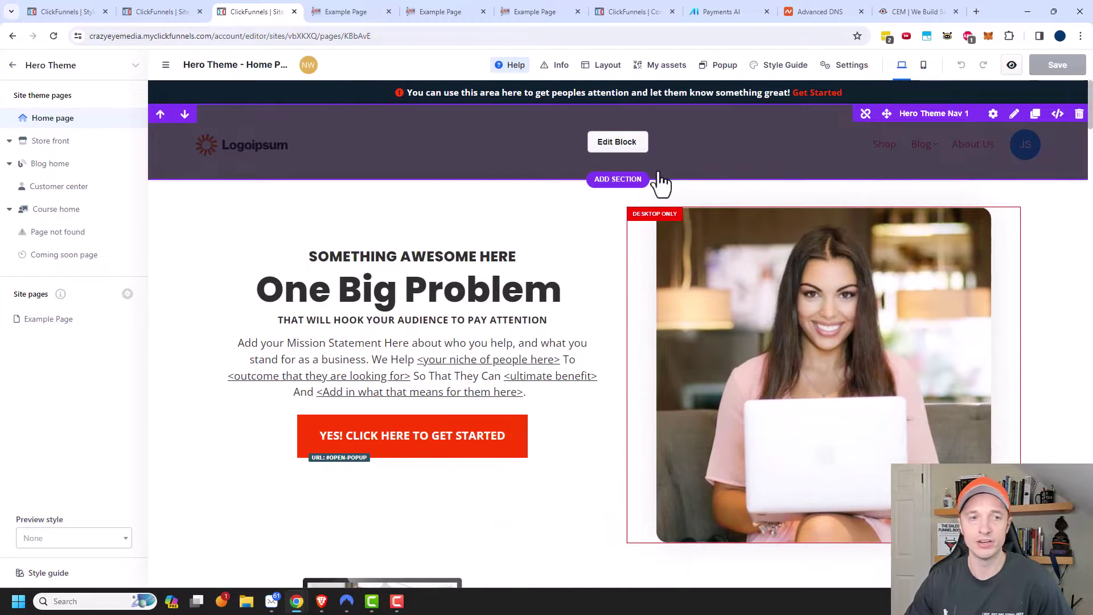
# Step: Look through the theme's Store front, Product, Blog home and Blog post page templates
pyautogui.click(10, 141)
pyautogui.click(51, 143)
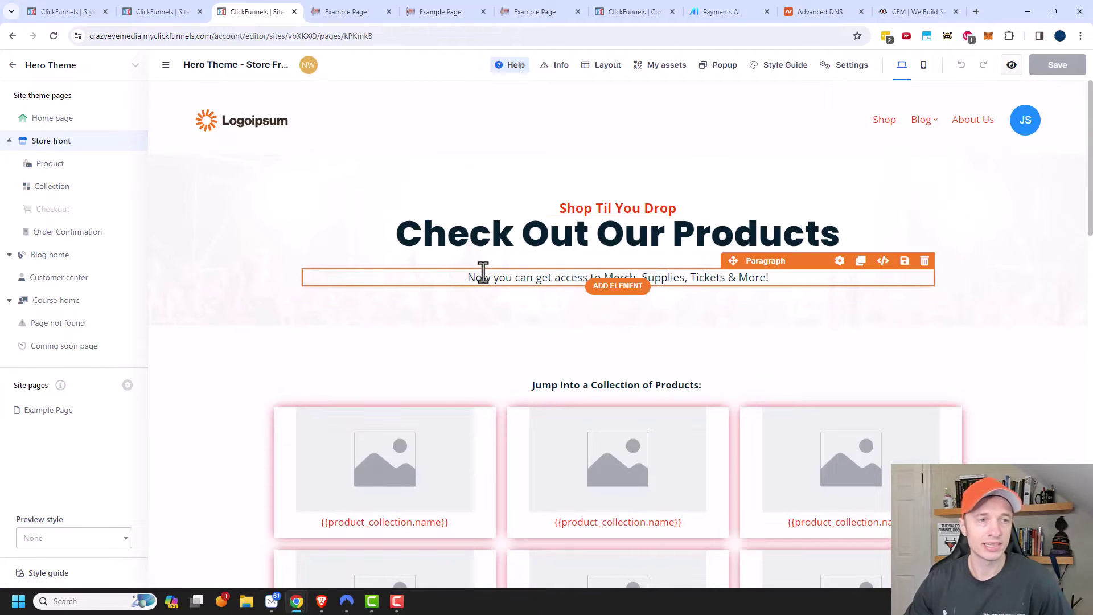
pyautogui.click(65, 169)
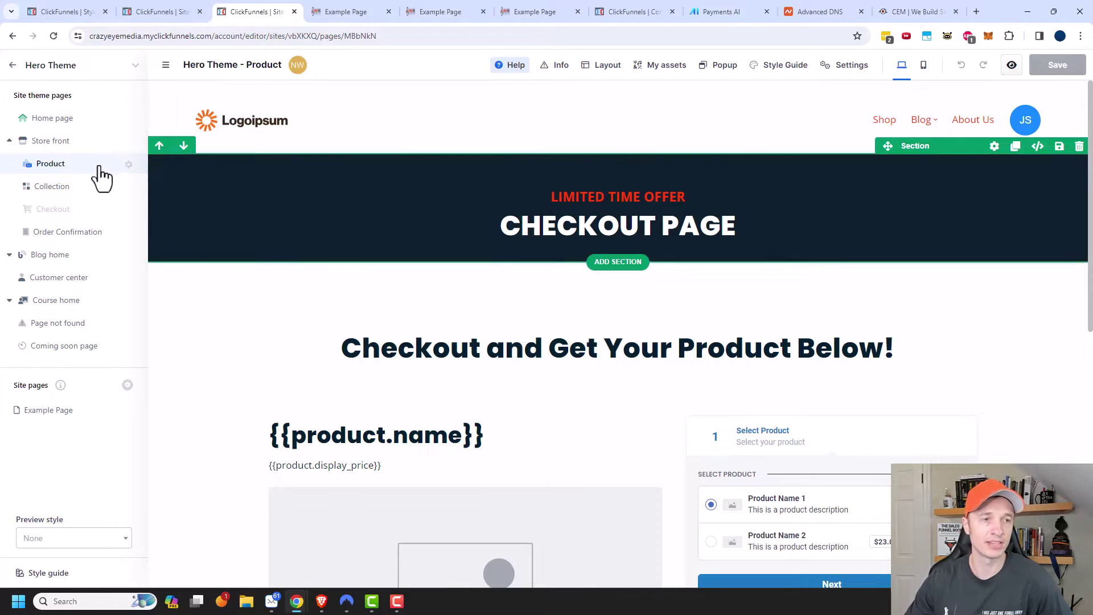
pyautogui.click(50, 255)
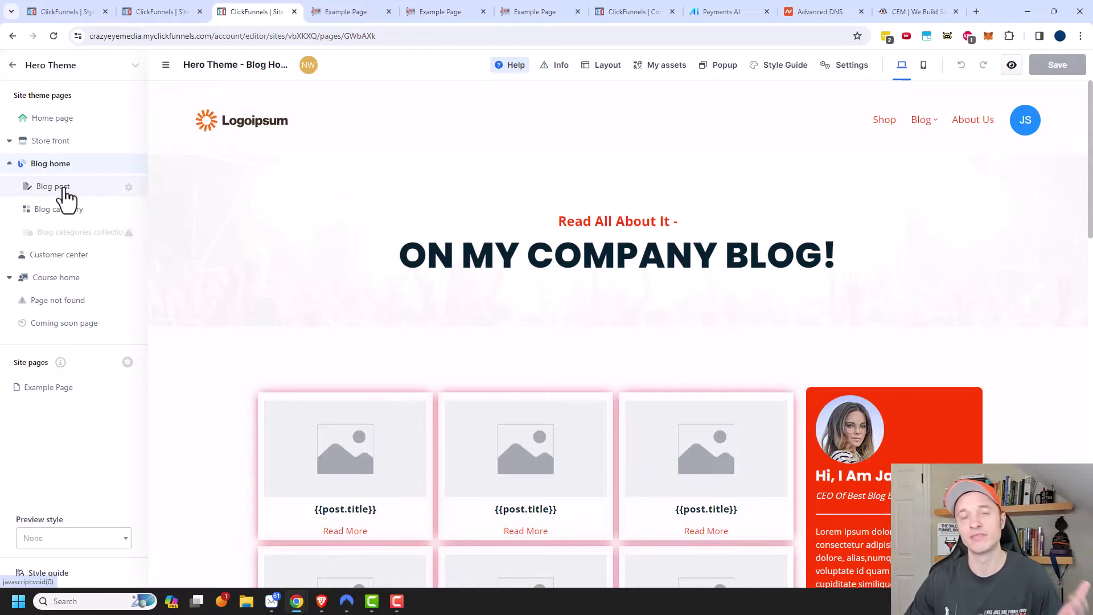
pyautogui.click(53, 187)
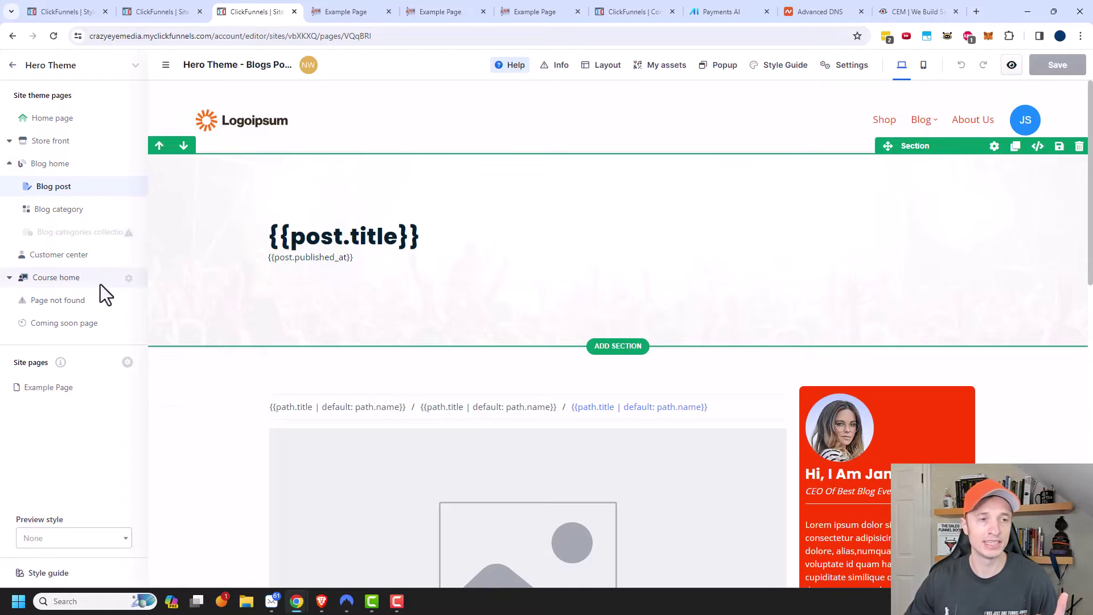
# Step: Examine the theme's Course home, Module lessons and Lesson page templates
pyautogui.click(68, 279)
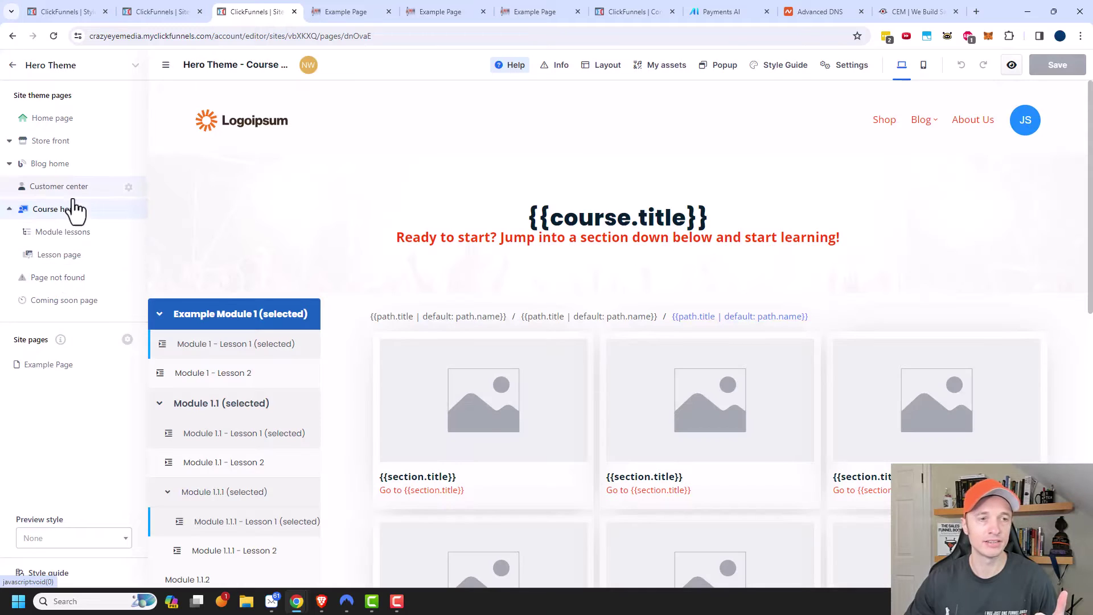
pyautogui.scroll(-4, 557, 422)
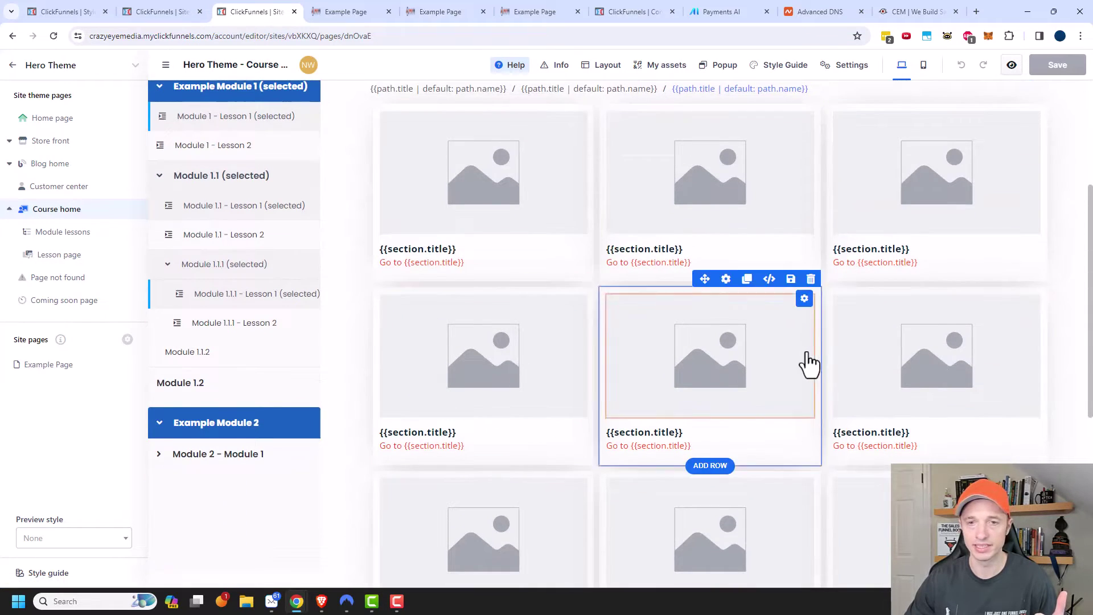
pyautogui.scroll(2, 805, 367)
pyautogui.click(80, 232)
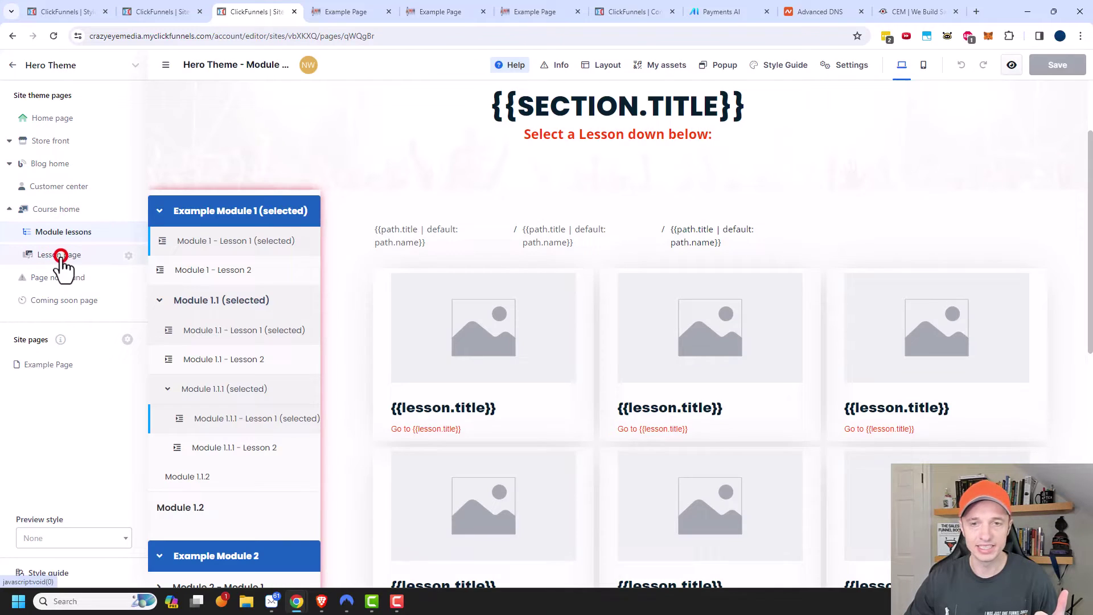
pyautogui.click(61, 256)
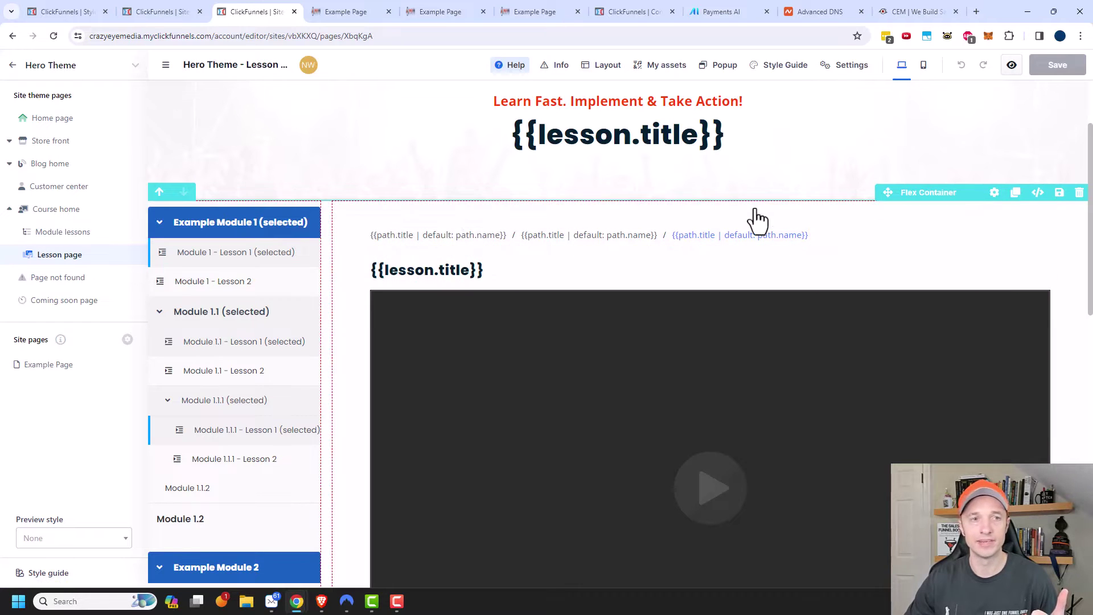
# Step: Edit the home page's universal navigation block and replace the Logoipsum logo with the Crazy Eye Marketing logo
pyautogui.click(57, 121)
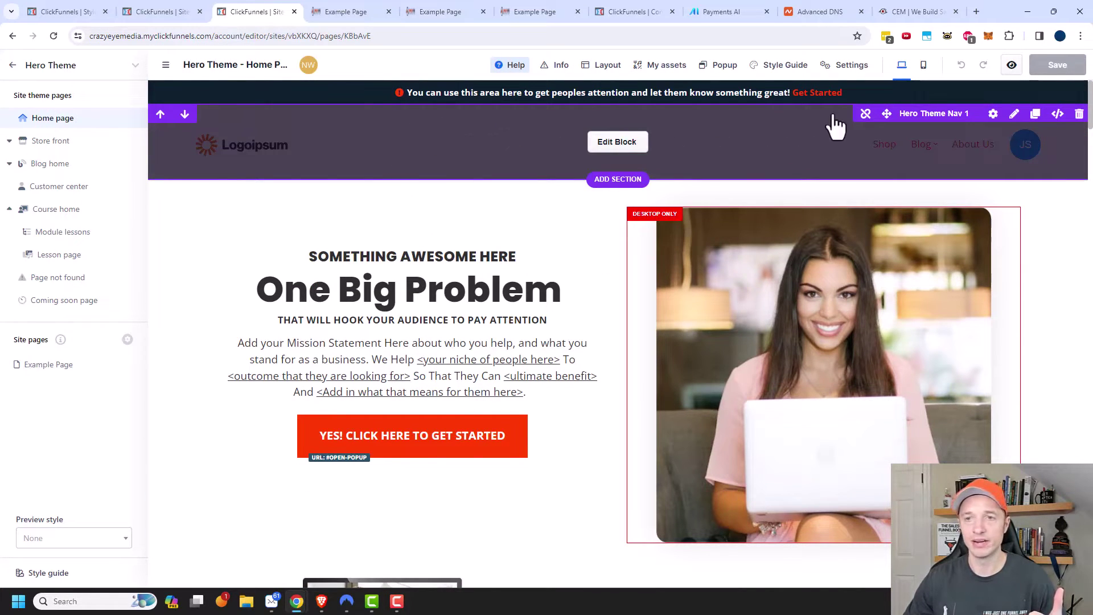
pyautogui.moveTo(909, 116)
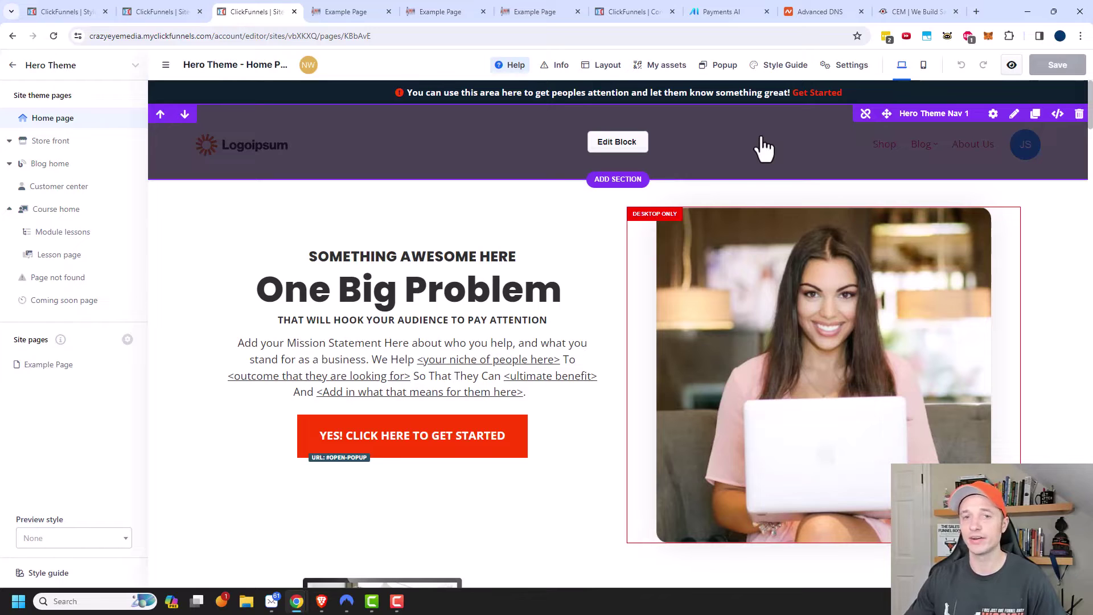
pyautogui.click(628, 142)
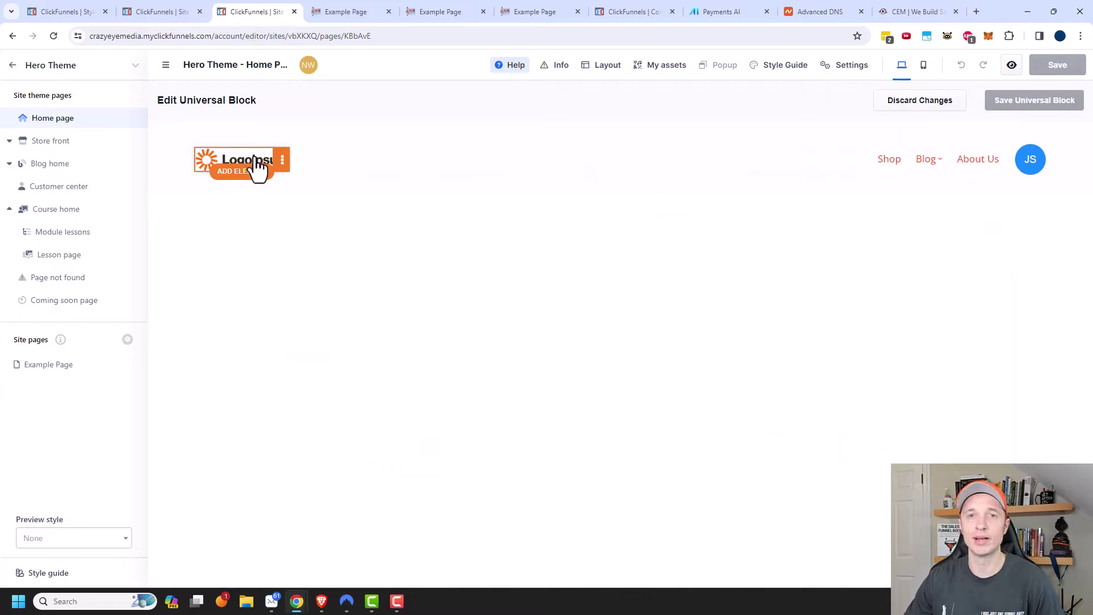
pyautogui.click(281, 161)
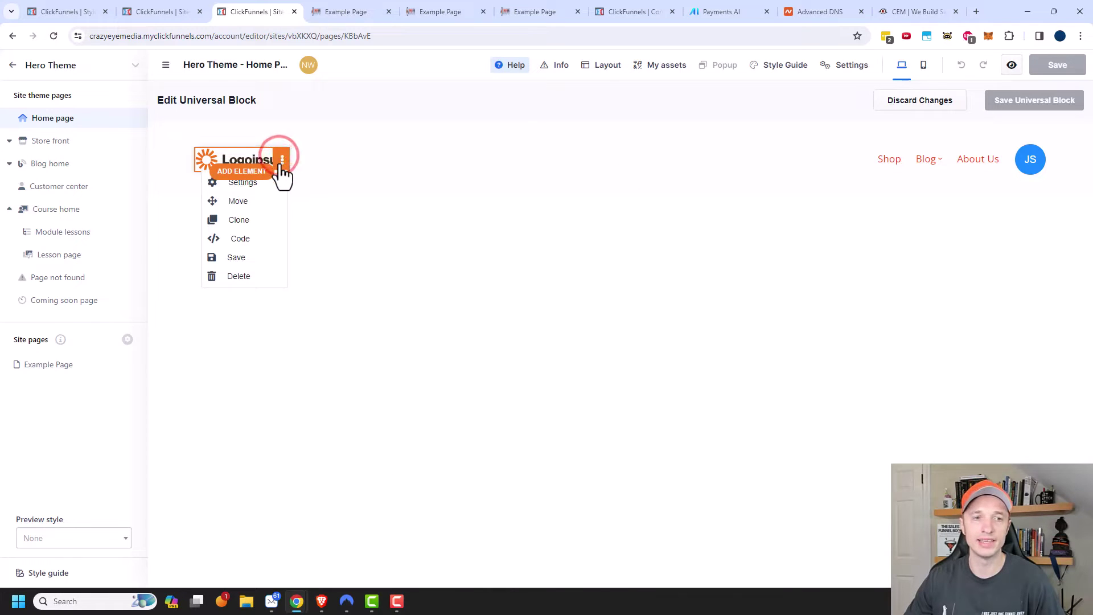
pyautogui.click(257, 158)
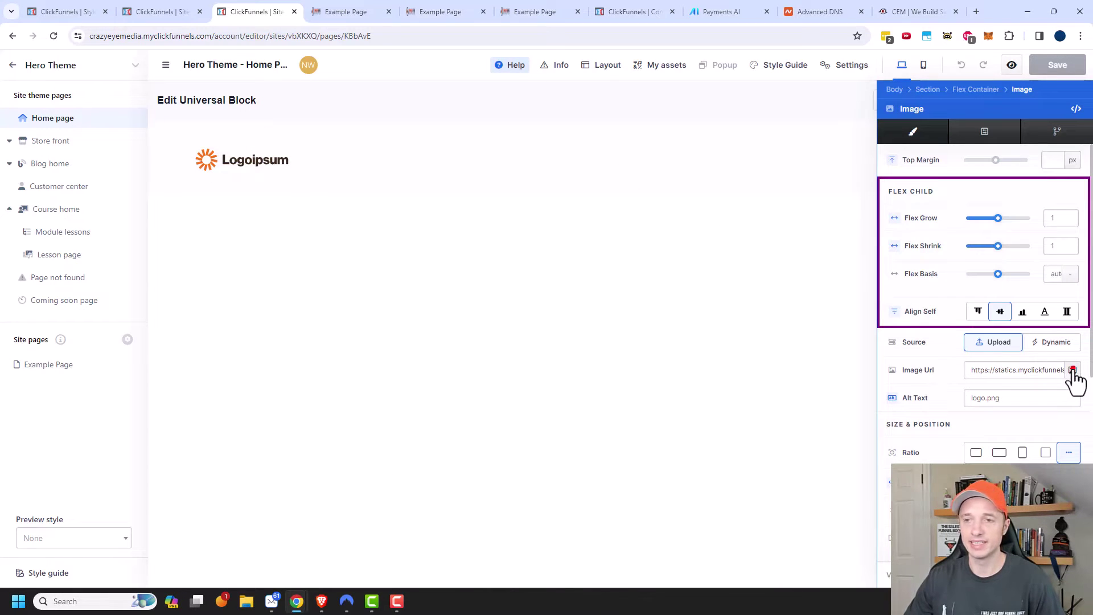
pyautogui.click(1072, 371)
pyautogui.click(639, 181)
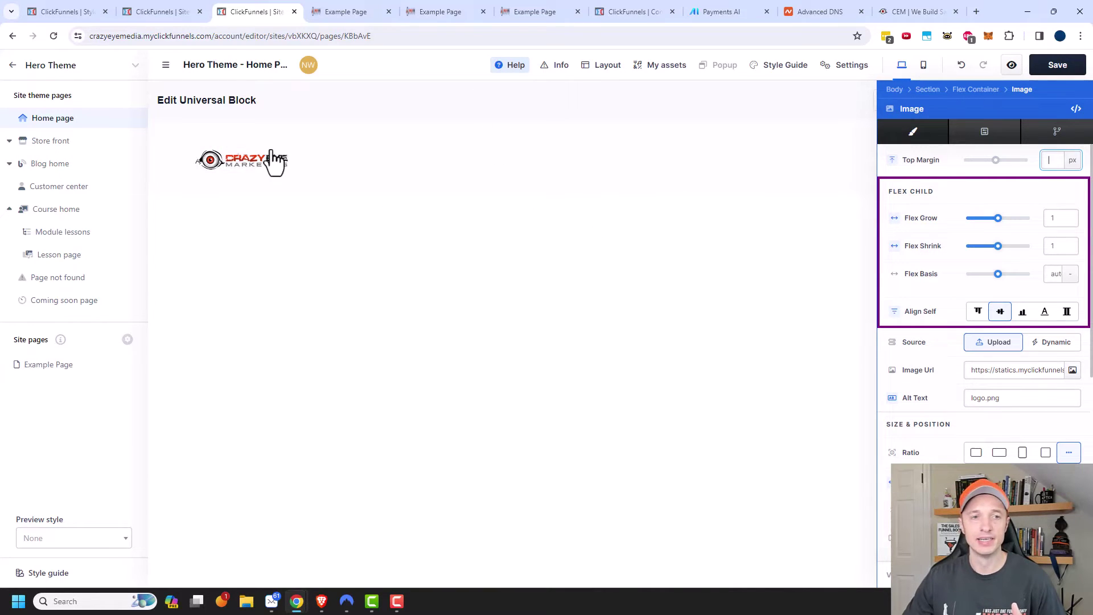
pyautogui.click(350, 225)
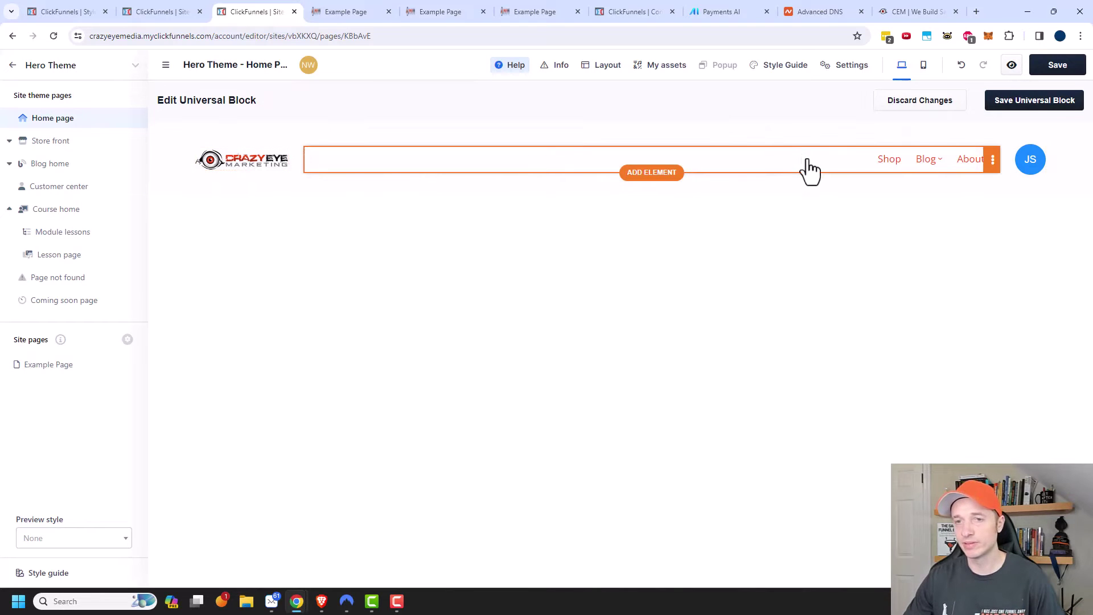
pyautogui.click(866, 179)
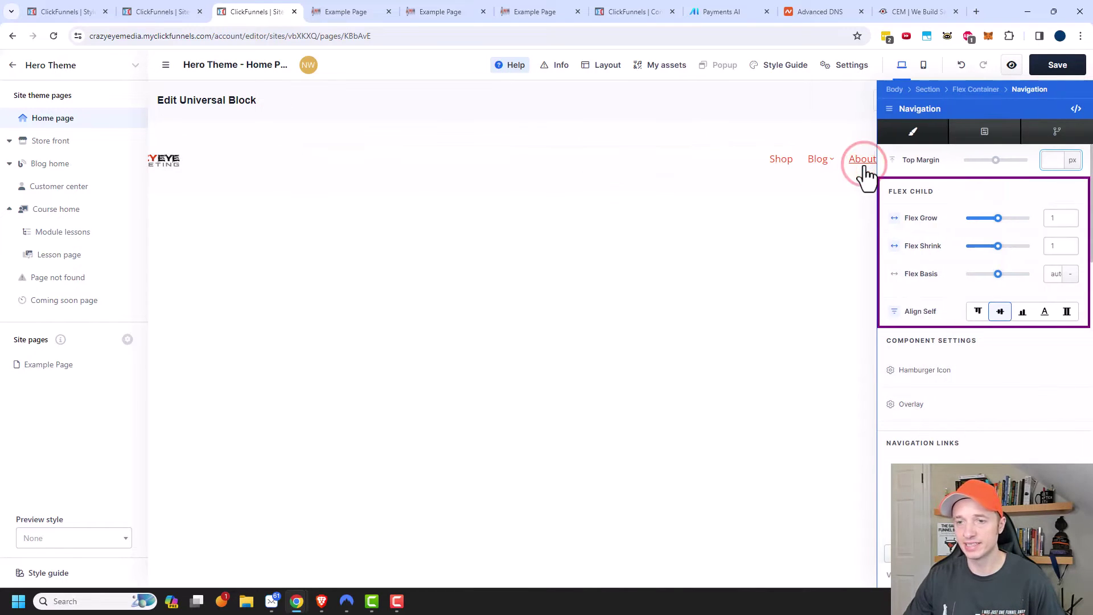
pyautogui.scroll(-4, 971, 268)
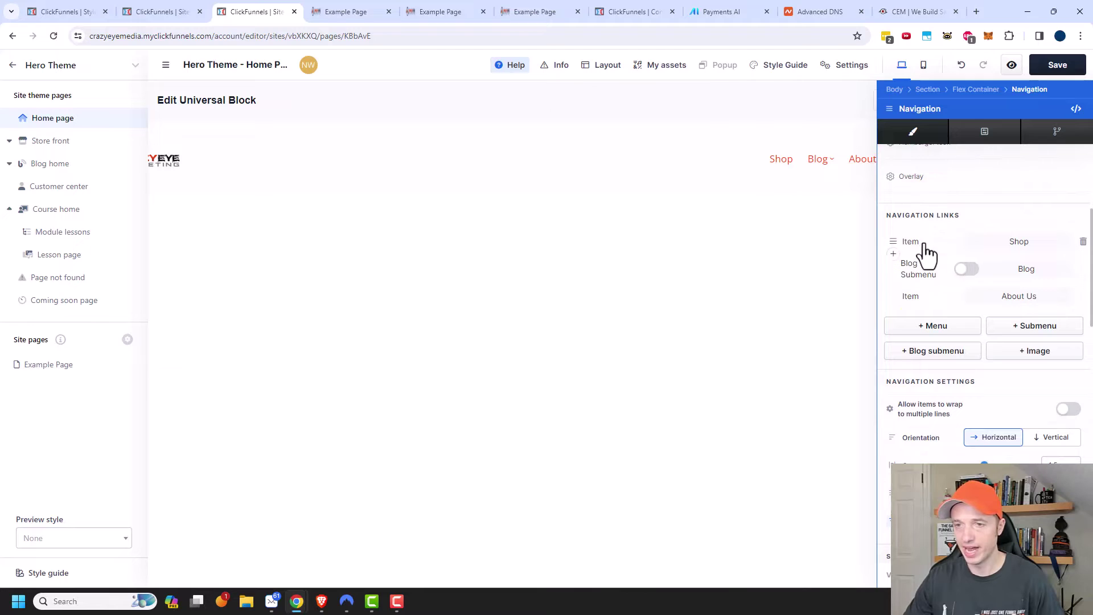
pyautogui.click(1032, 242)
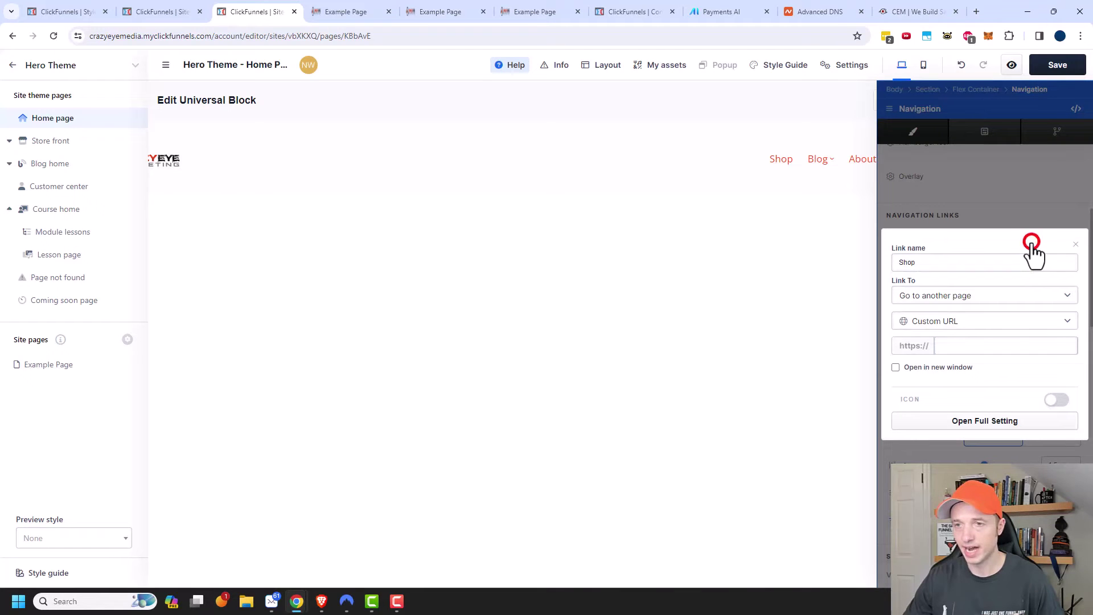
pyautogui.click(966, 345)
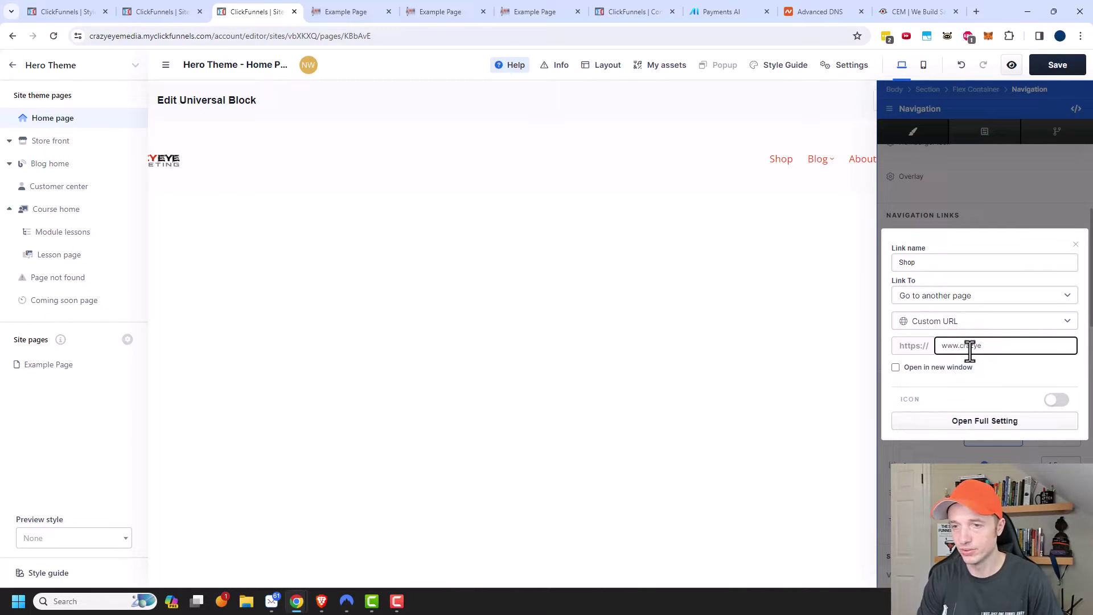
pyautogui.write('www.crazyeyemarketing.com')
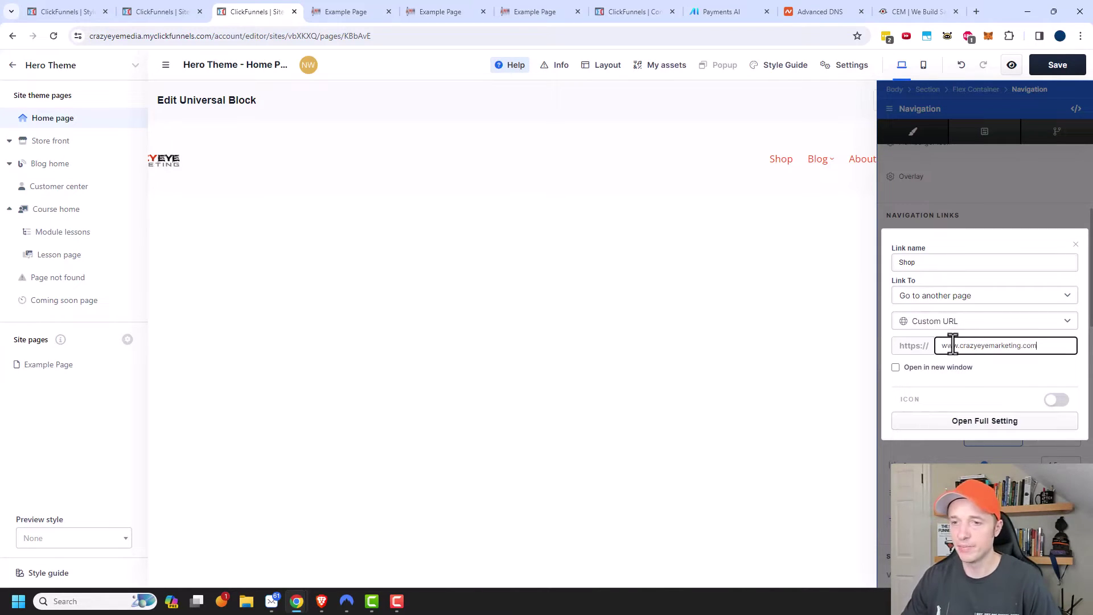
pyautogui.click(895, 368)
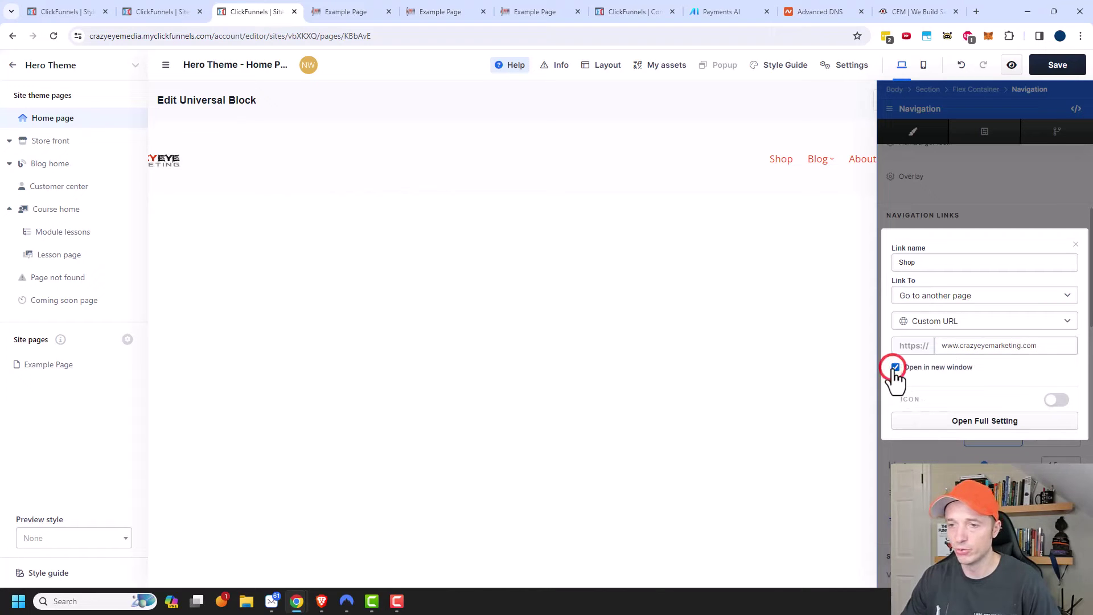
# Step: Enable an icon for the Shop link, choose the fas fa-adjust icon, and view the link's full settings
pyautogui.click(1059, 402)
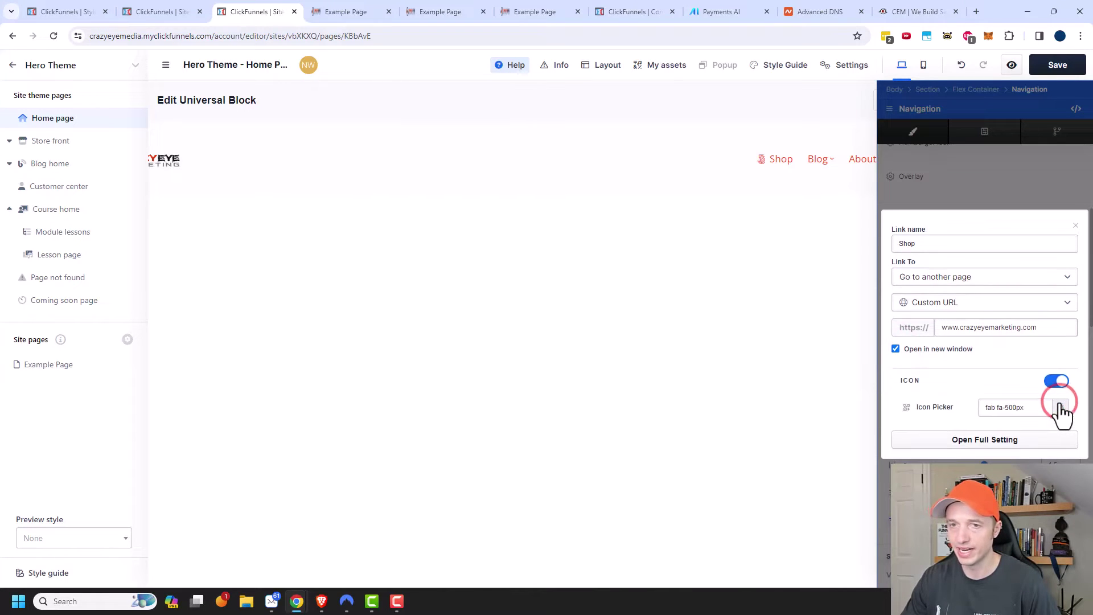
pyautogui.click(1038, 407)
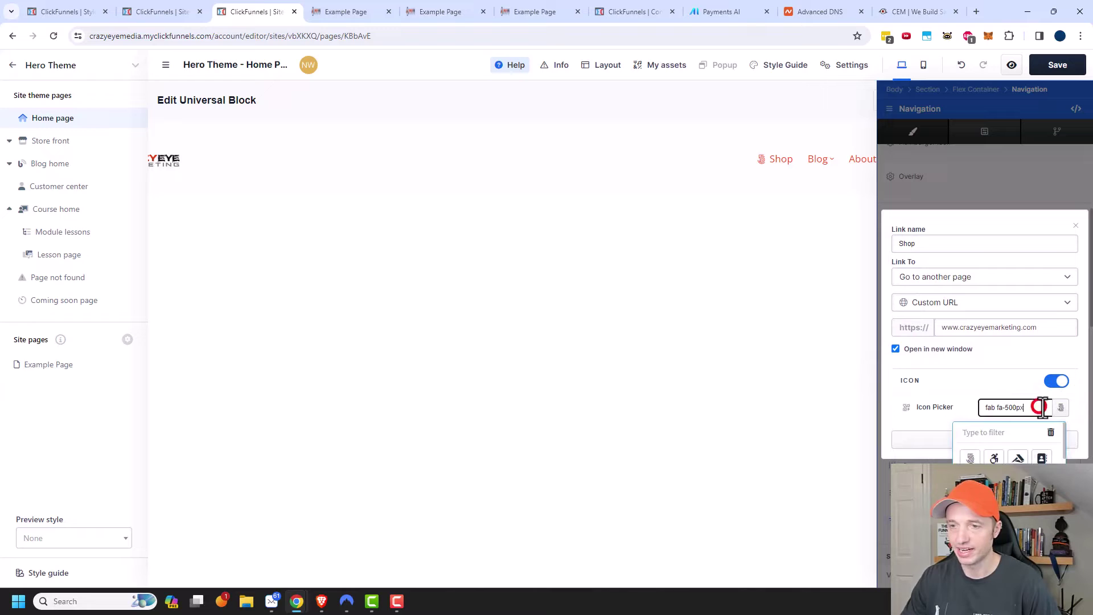
pyautogui.click(995, 378)
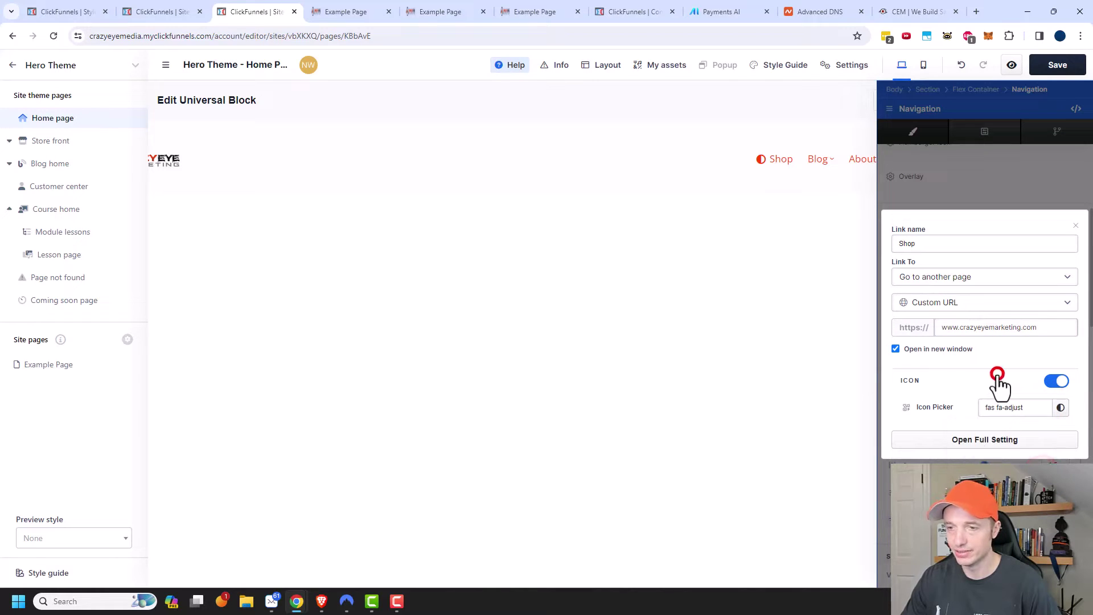
pyautogui.click(990, 441)
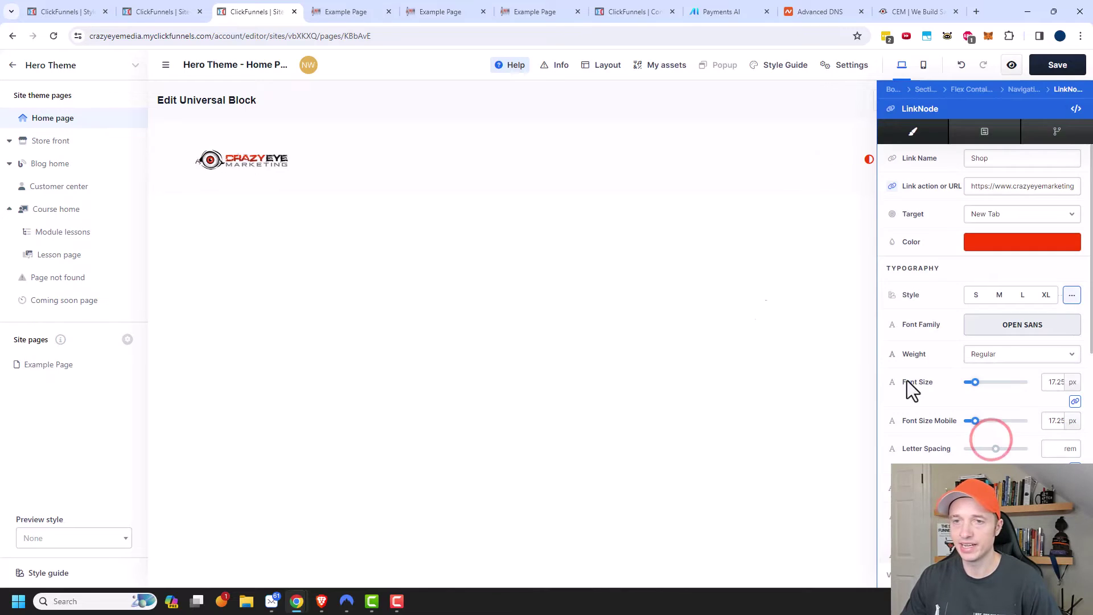
pyautogui.click(739, 282)
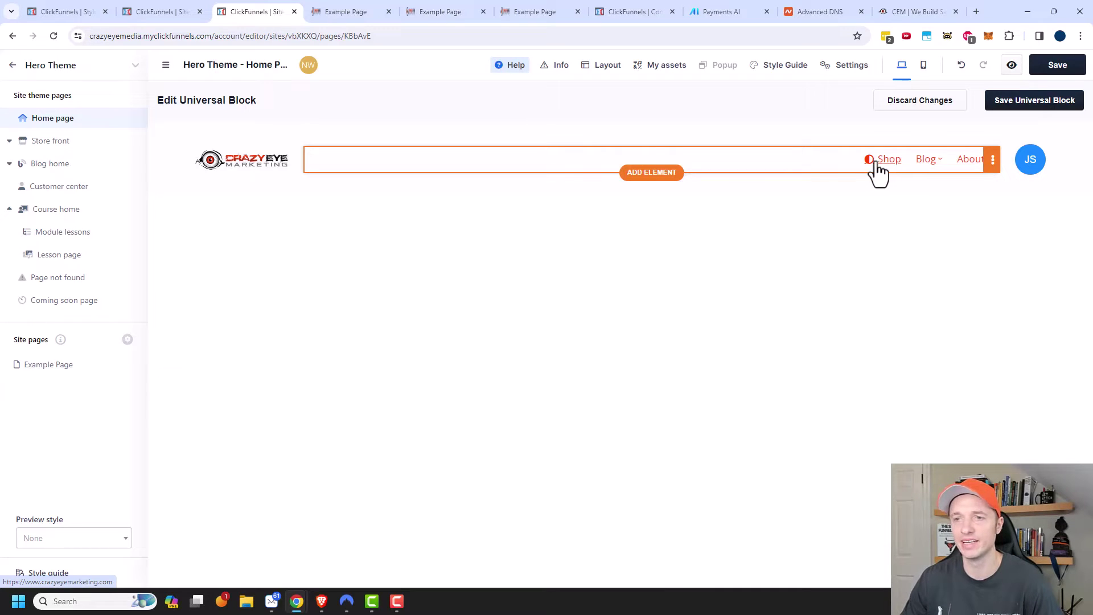
# Step: Reorder the header's navigation links so that About Us comes before the Blog submenu
pyautogui.click(848, 170)
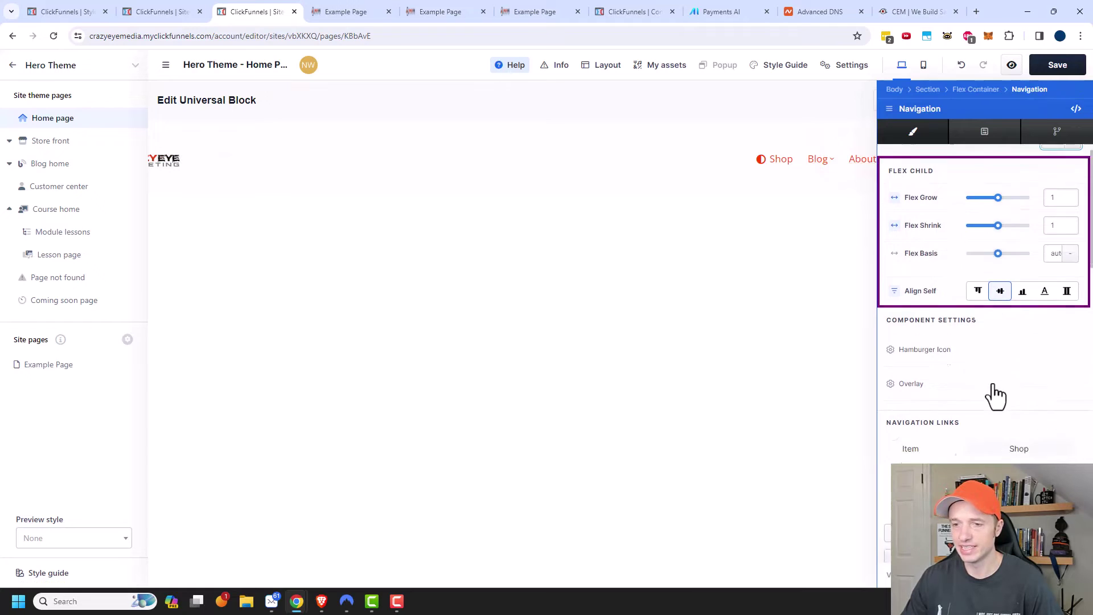
pyautogui.scroll(-2, 995, 396)
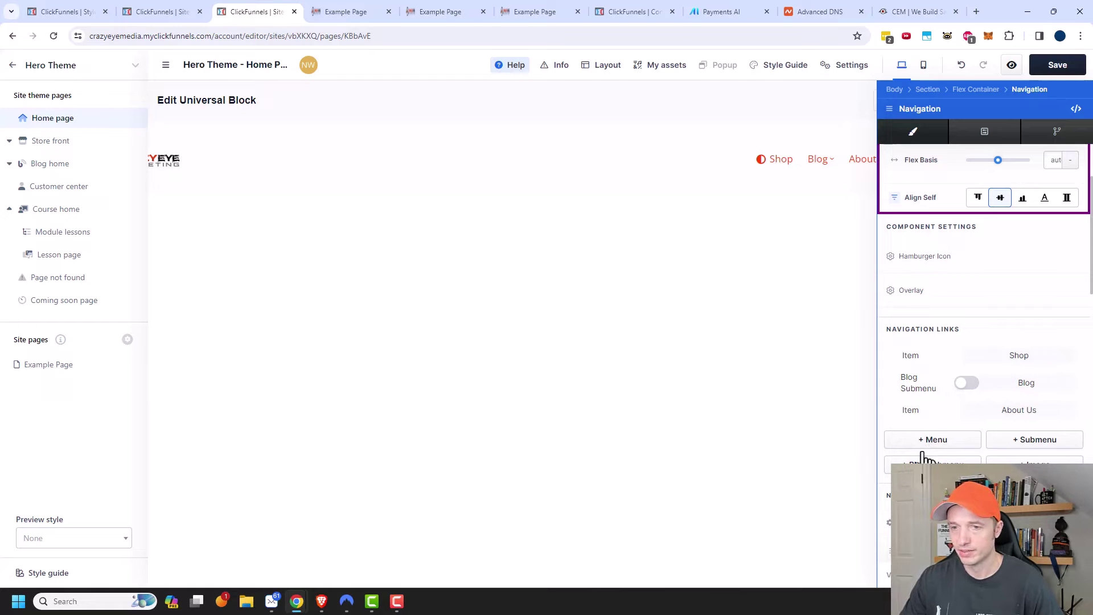
pyautogui.click(968, 386)
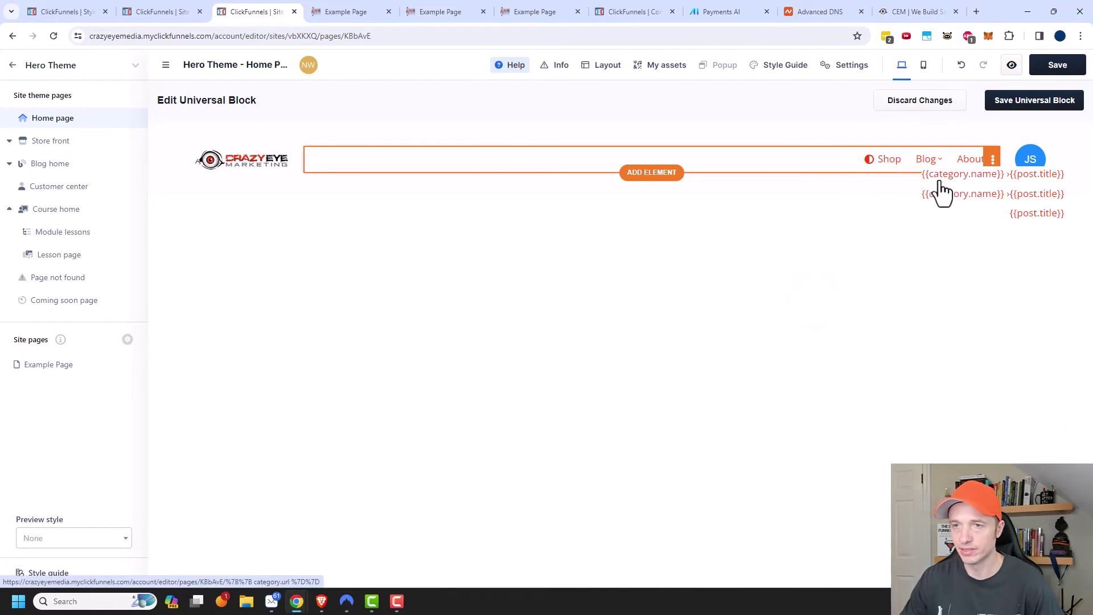
pyautogui.click(817, 165)
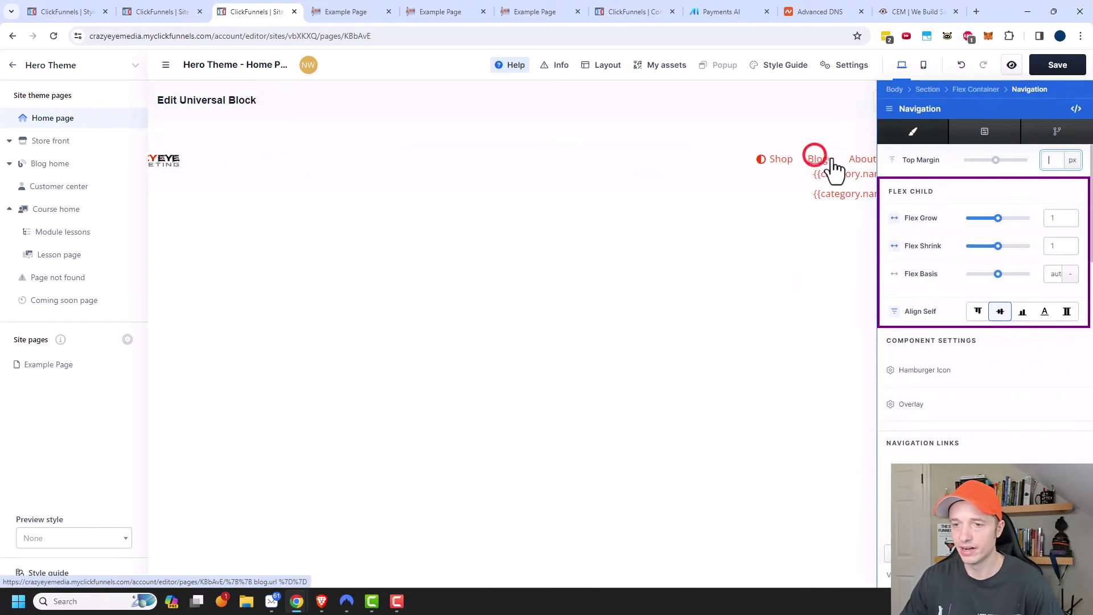
pyautogui.click(826, 171)
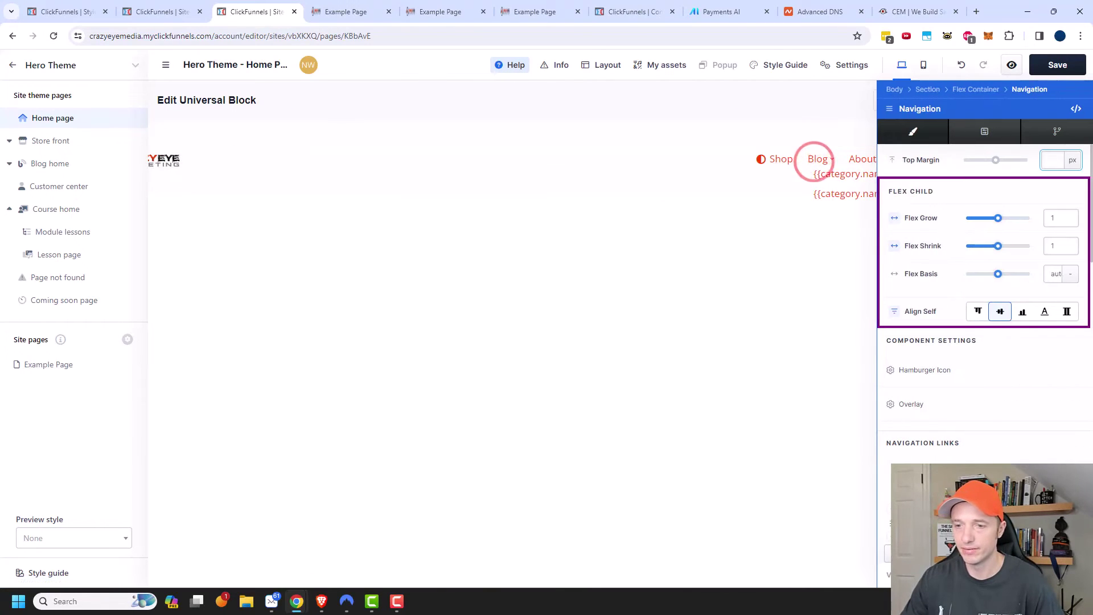
pyautogui.scroll(-1, 981, 448)
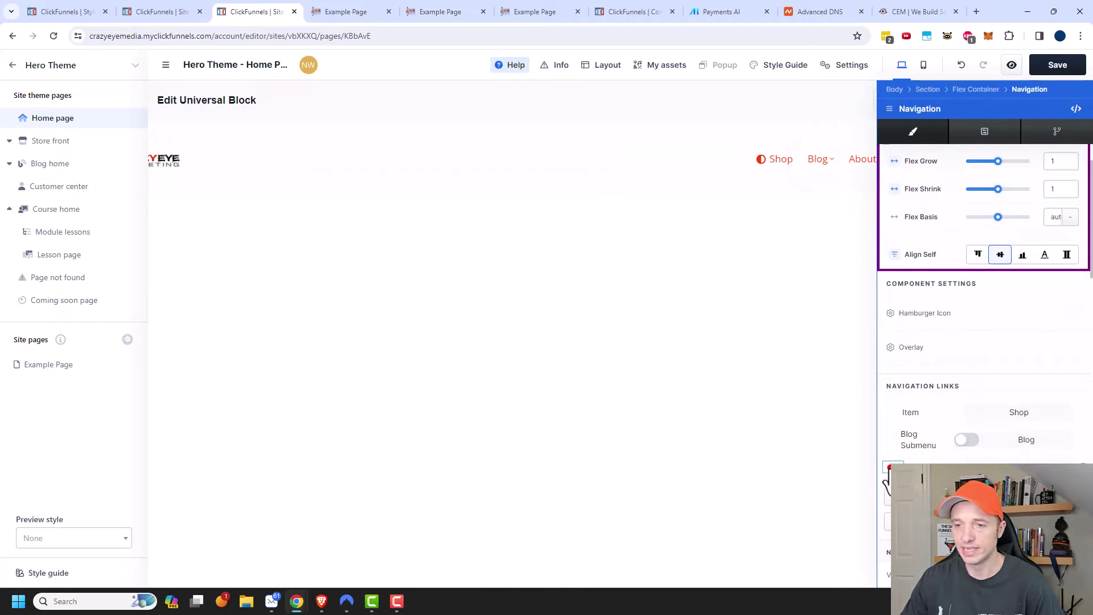
pyautogui.moveTo(888, 476); pyautogui.dragTo(893, 442)
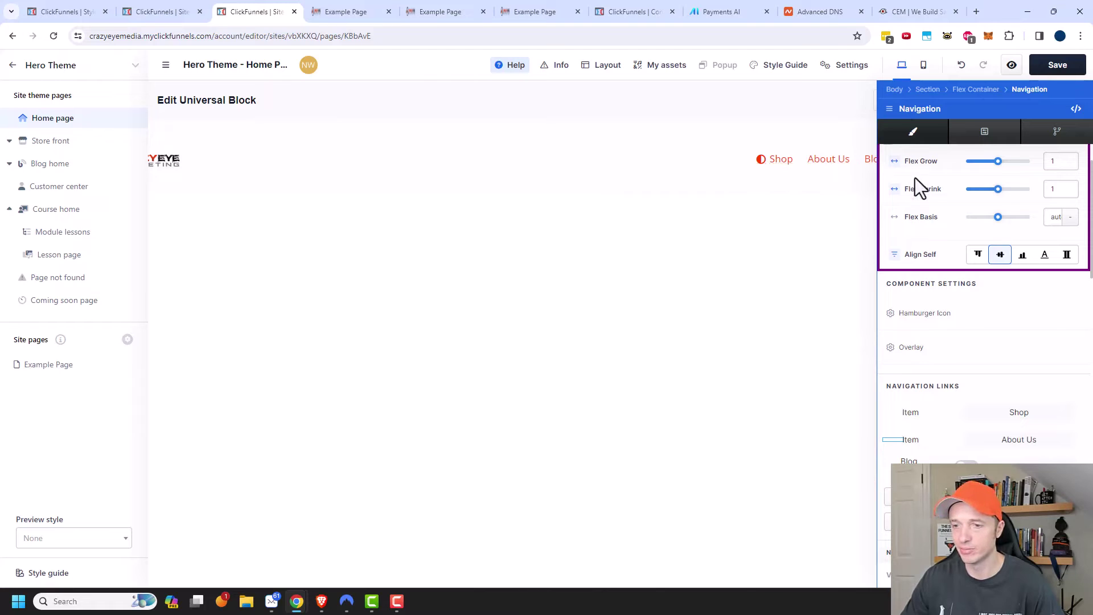
# Step: Add a new link item after the Blog submenu in the header navigation and name it Login
pyautogui.scroll(-1, 897, 433)
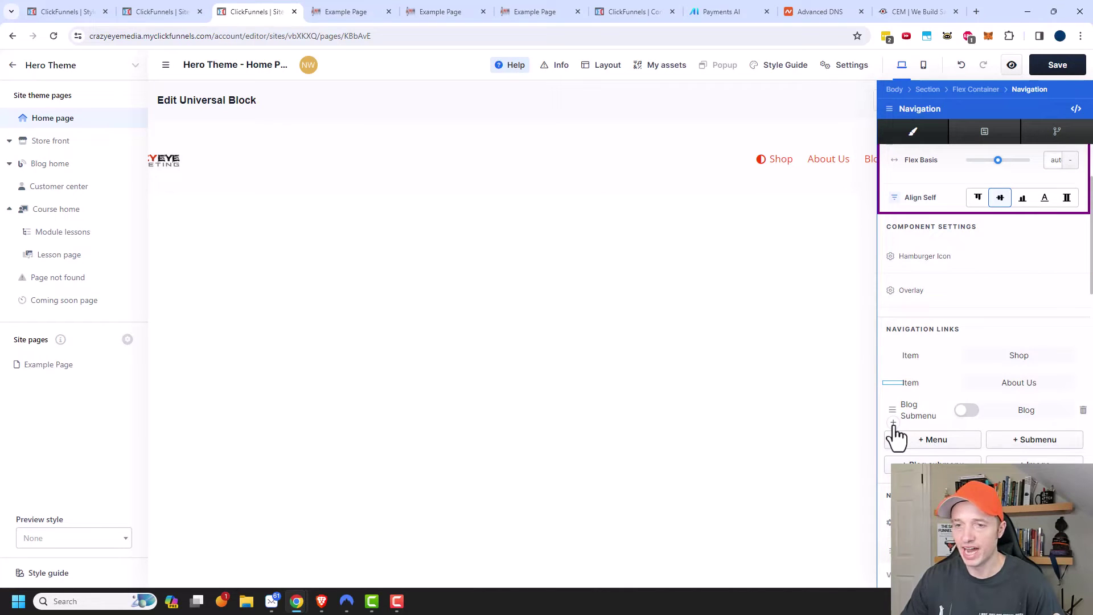
pyautogui.click(897, 427)
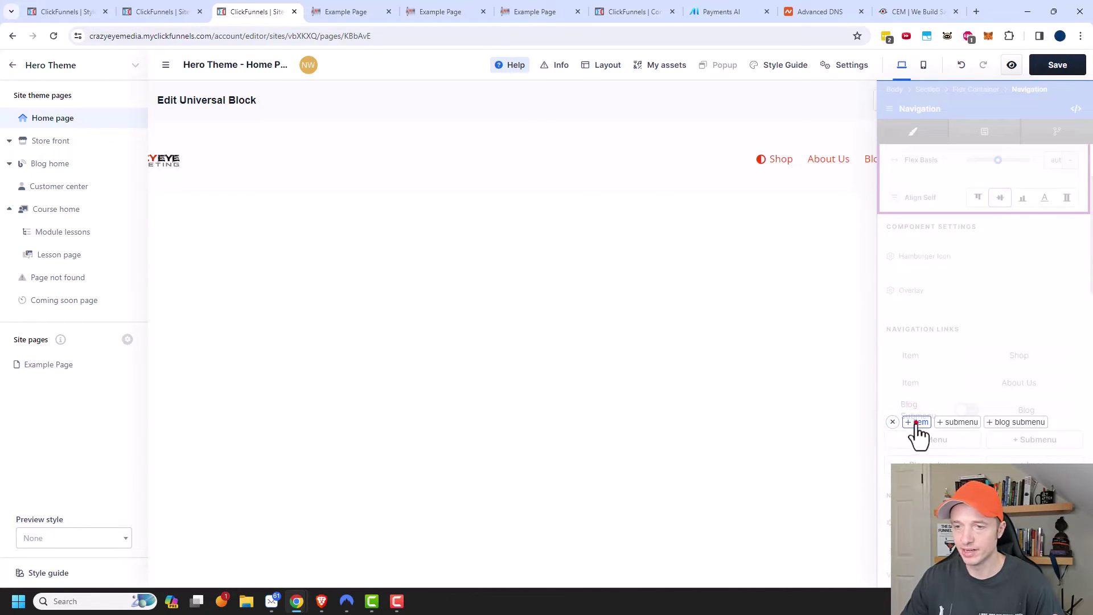
pyautogui.click(916, 423)
pyautogui.click(968, 161)
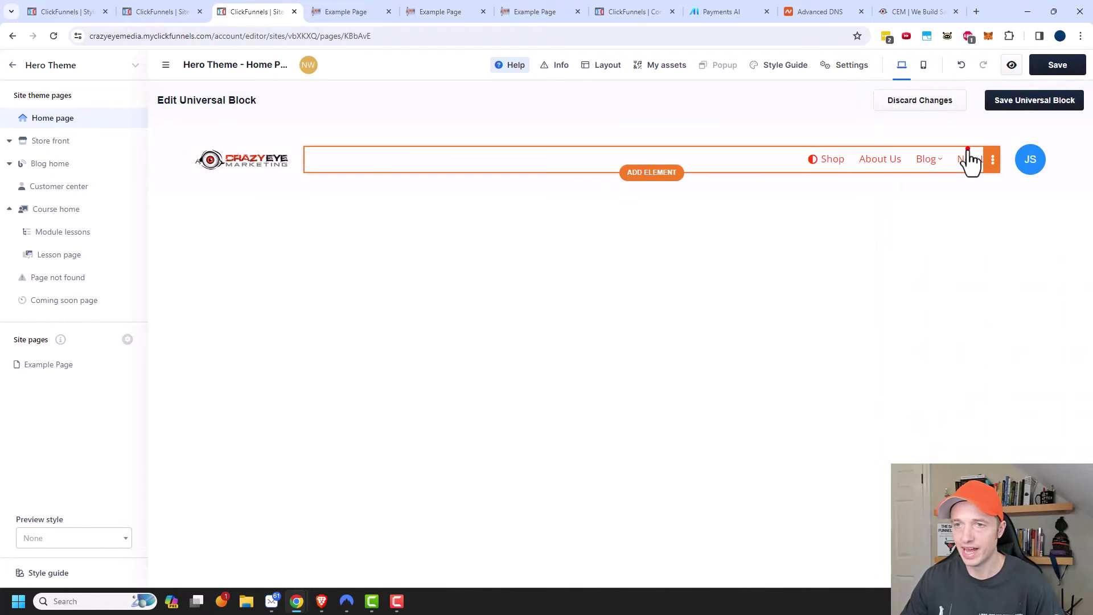
pyautogui.scroll(-3, 968, 373)
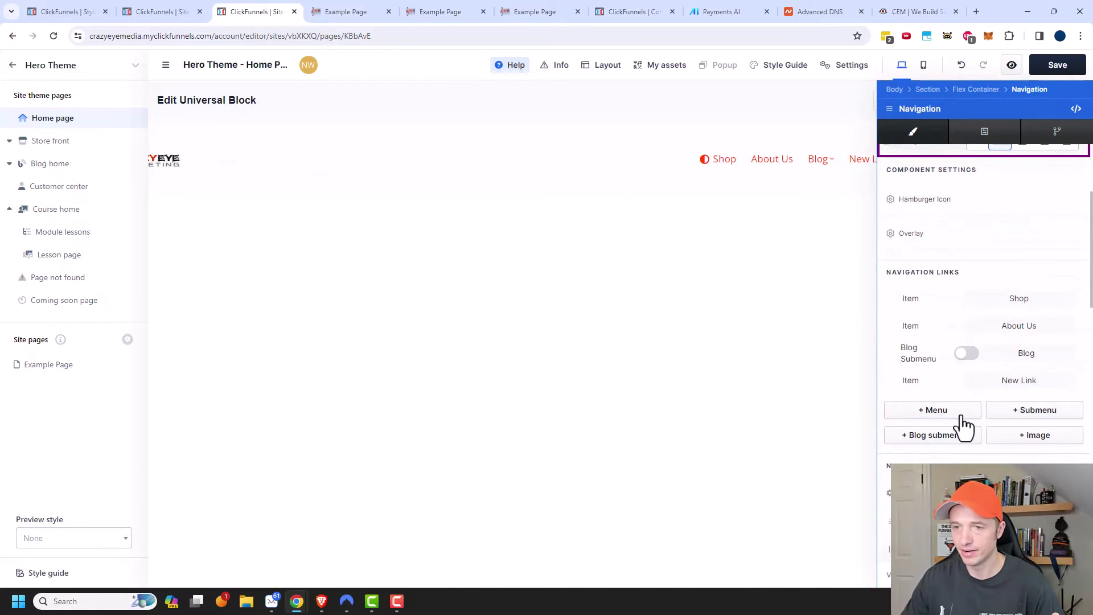
pyautogui.click(966, 379)
pyautogui.tripleClick(944, 260)
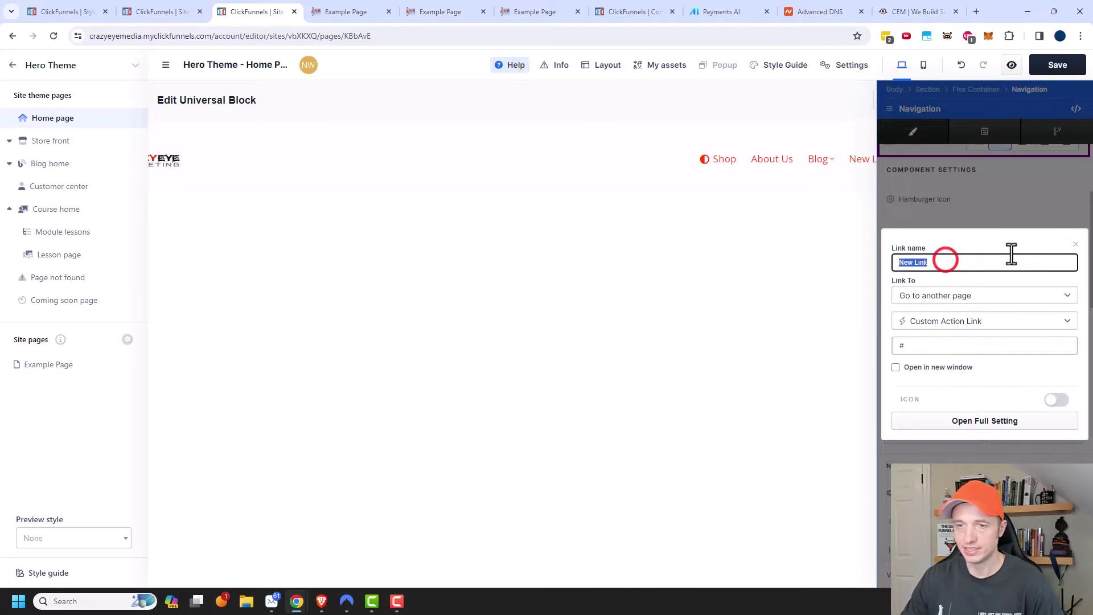
pyautogui.write('Login')
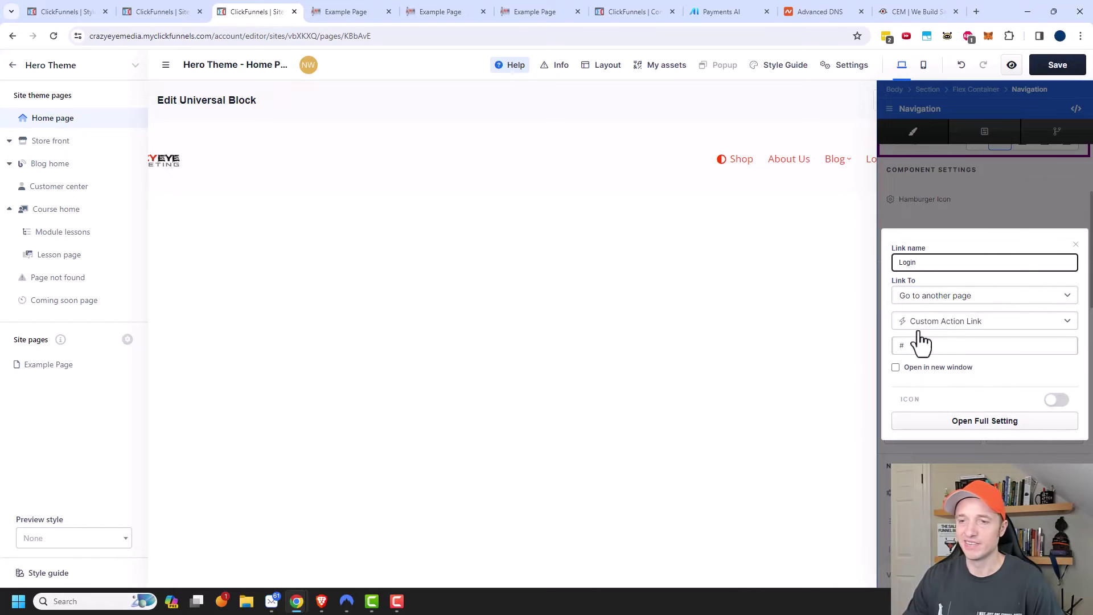
# Step: View the Login link's full settings and save the universal navigation block
pyautogui.click(995, 428)
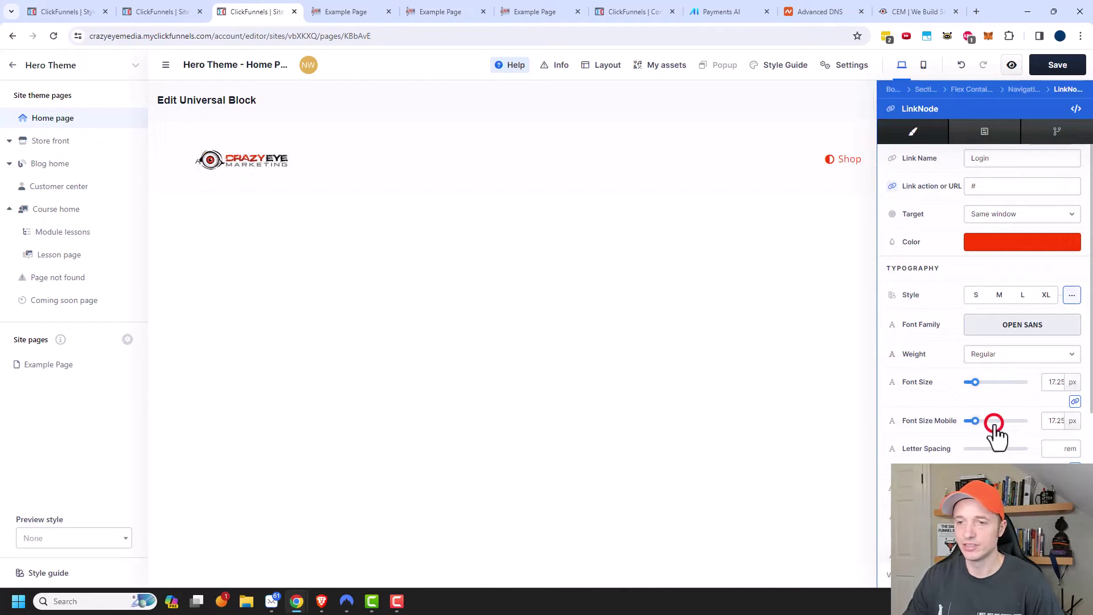
pyautogui.click(767, 374)
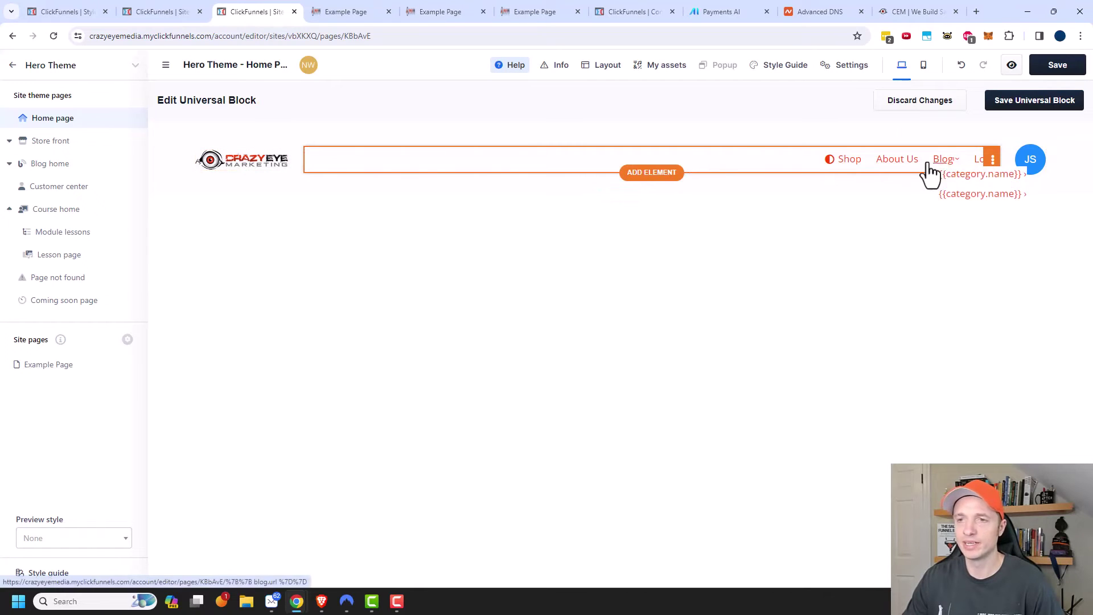
pyautogui.click(995, 262)
pyautogui.click(1019, 101)
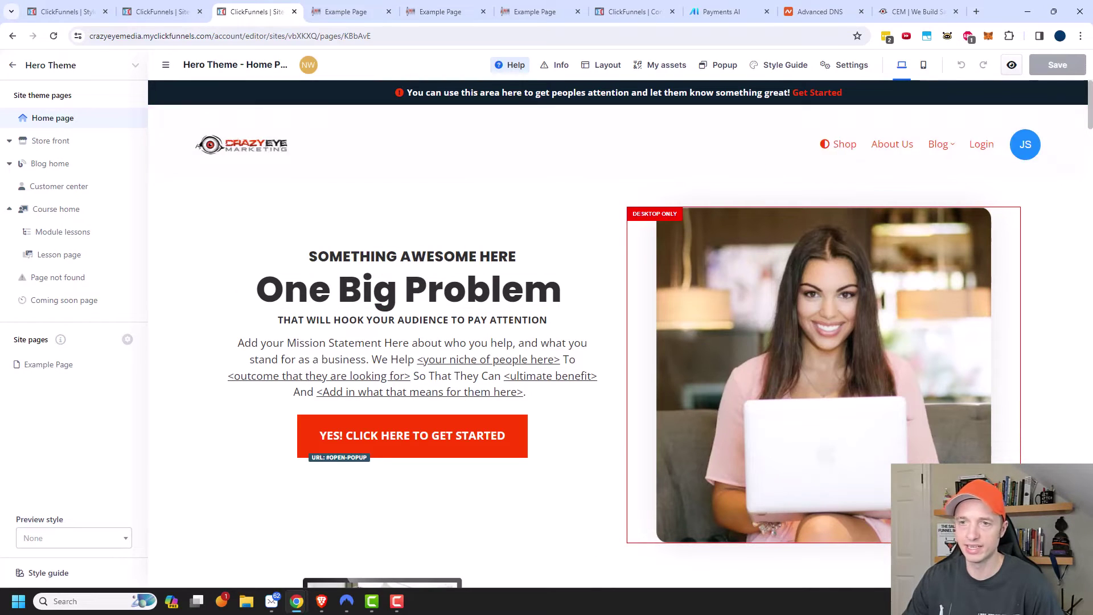
# Step: Edit the footer's universal block from the Store front page and replace its Logoipsum logo with the Crazy Eye Marketing logo
pyautogui.click(45, 142)
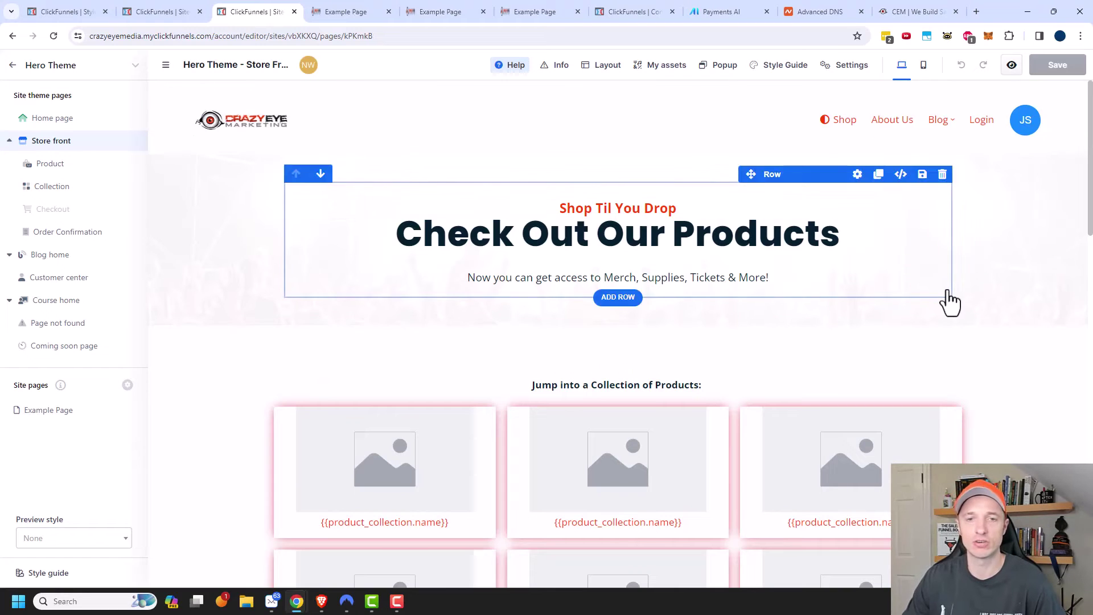
pyautogui.scroll(-7, 949, 302)
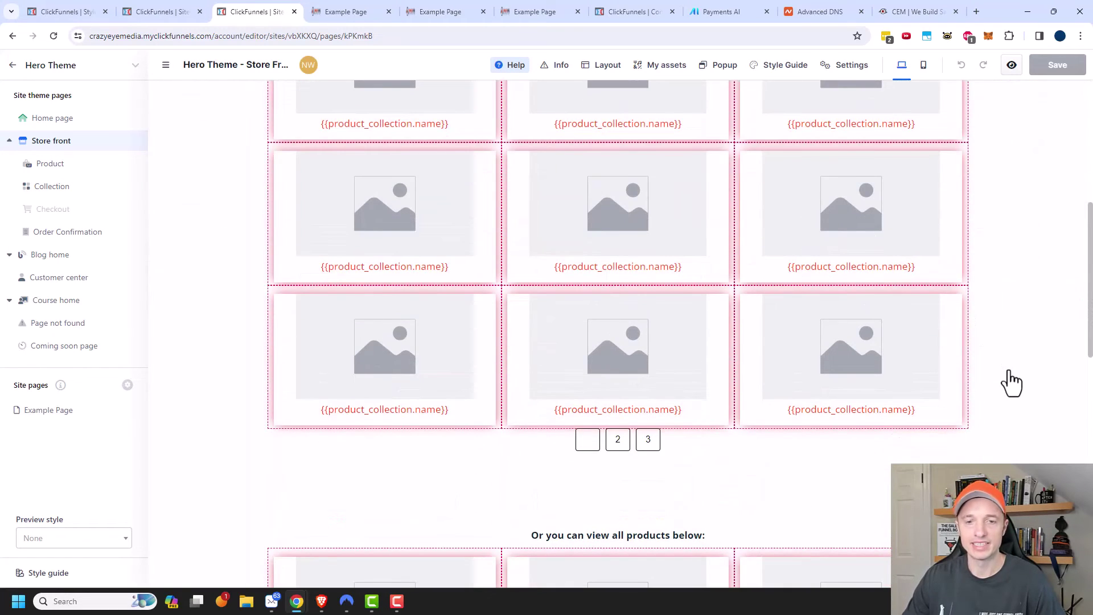
pyautogui.scroll(-13, 1012, 383)
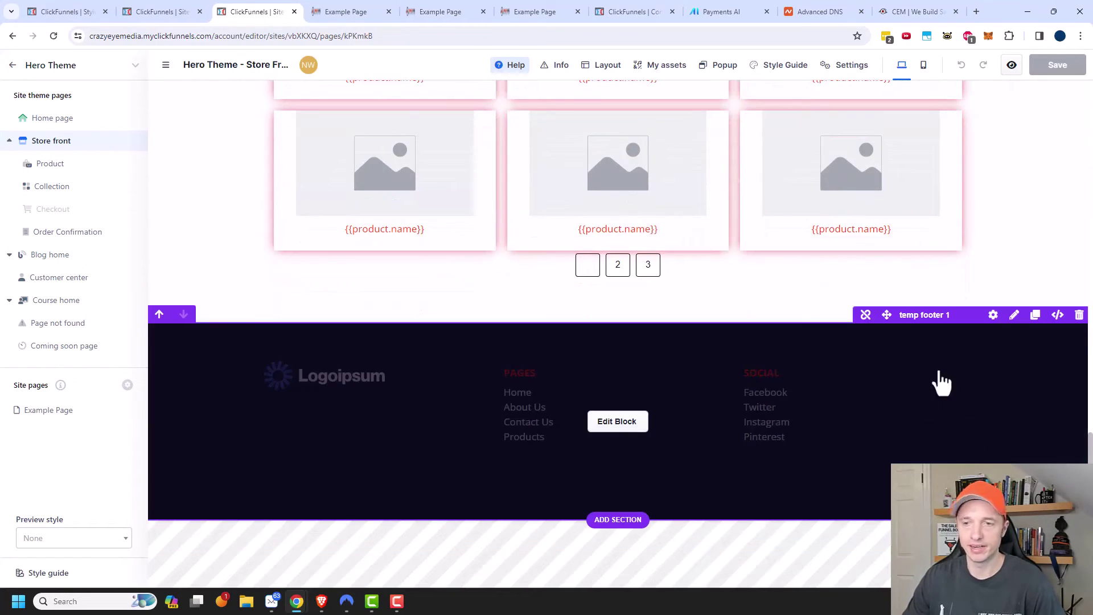
pyautogui.click(607, 426)
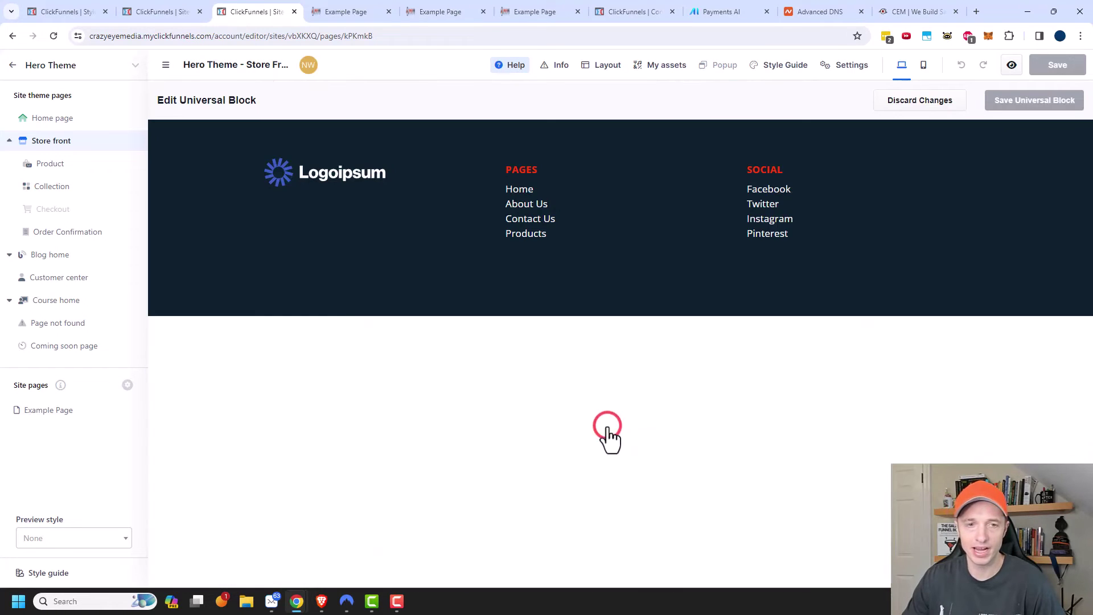
pyautogui.click(330, 176)
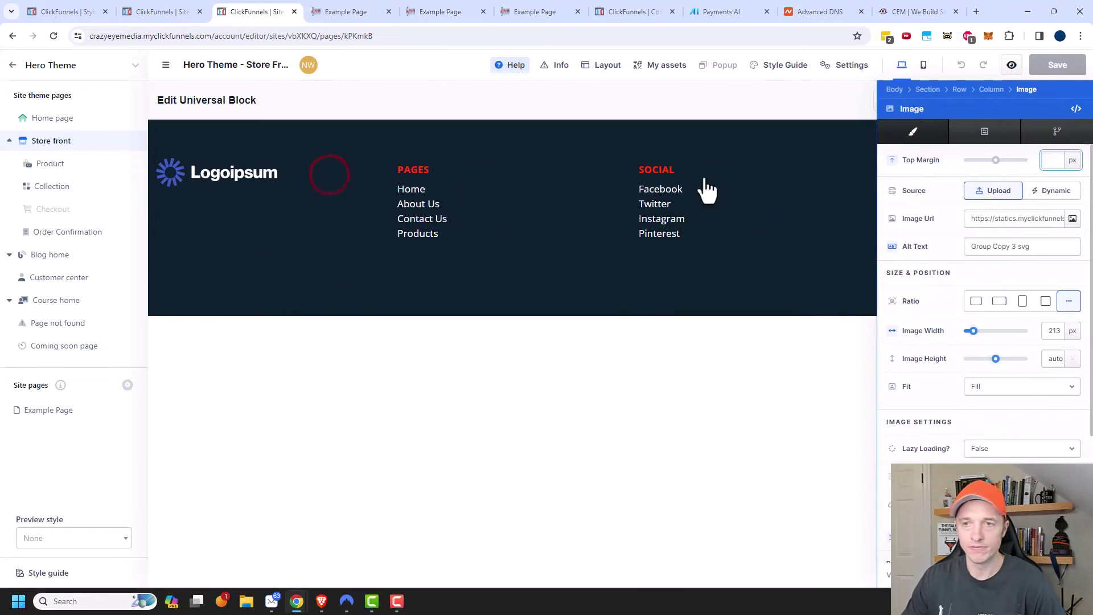
pyautogui.click(1073, 220)
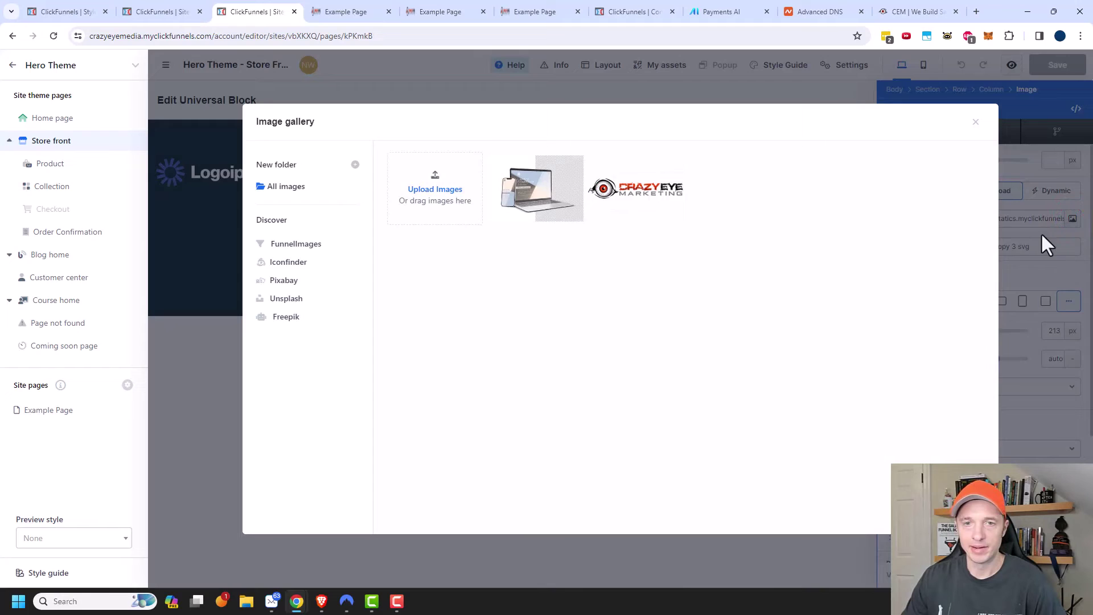
pyautogui.click(647, 208)
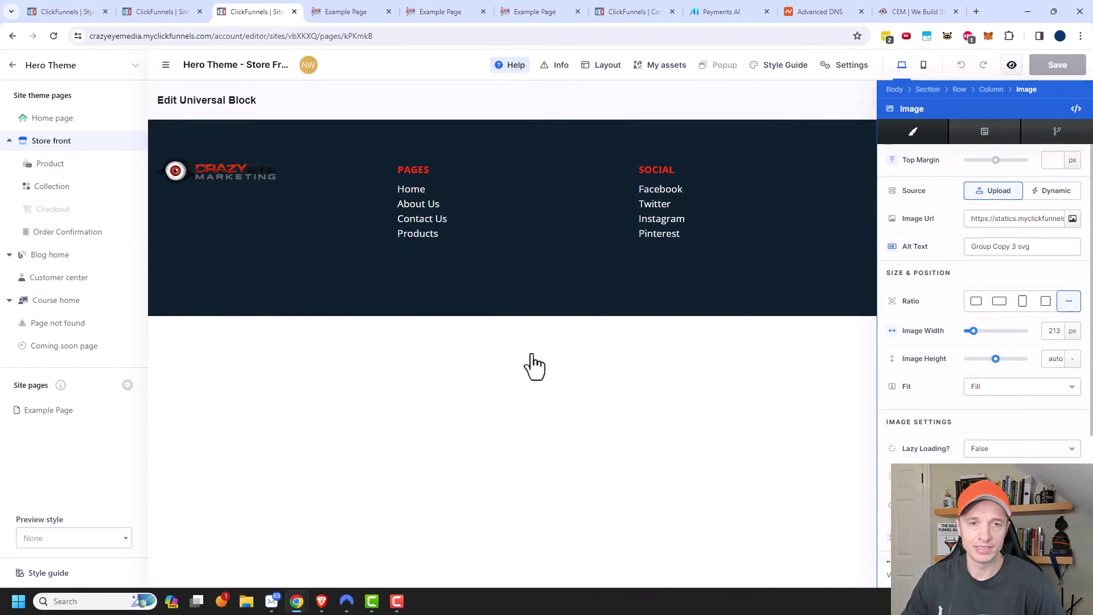
pyautogui.click(559, 340)
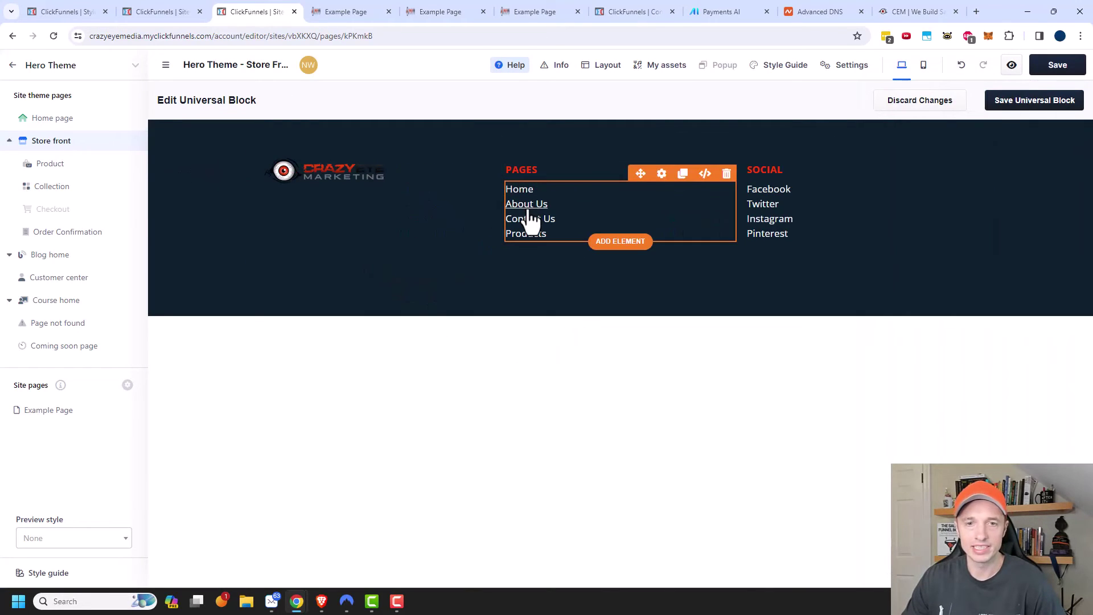
# Step: Delete the link lists under the footer's Pages and Social headings and save the universal block
pyautogui.click(726, 173)
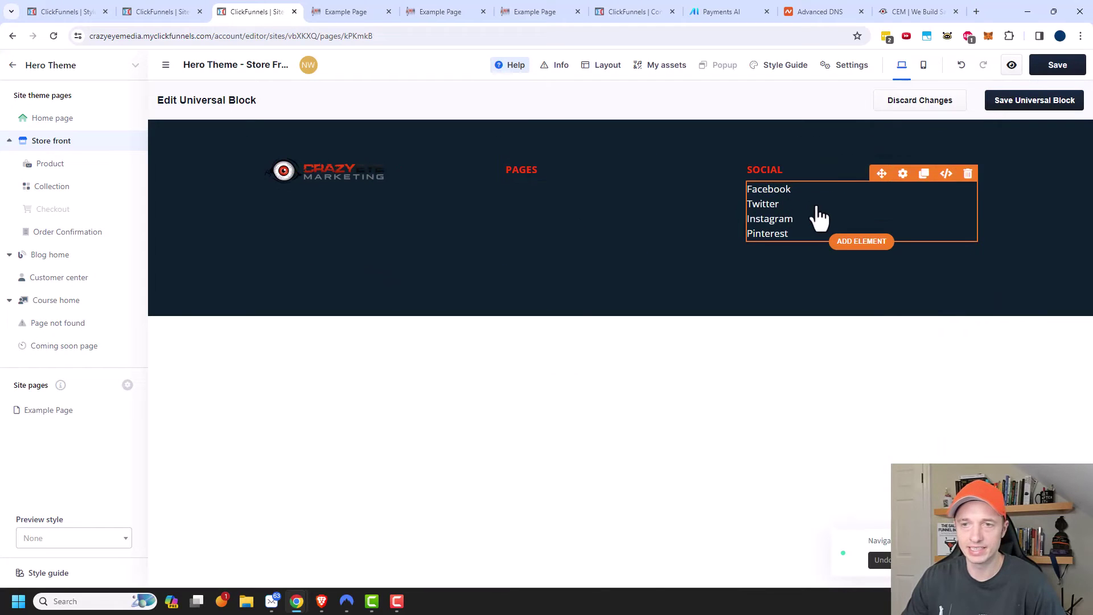
pyautogui.click(968, 173)
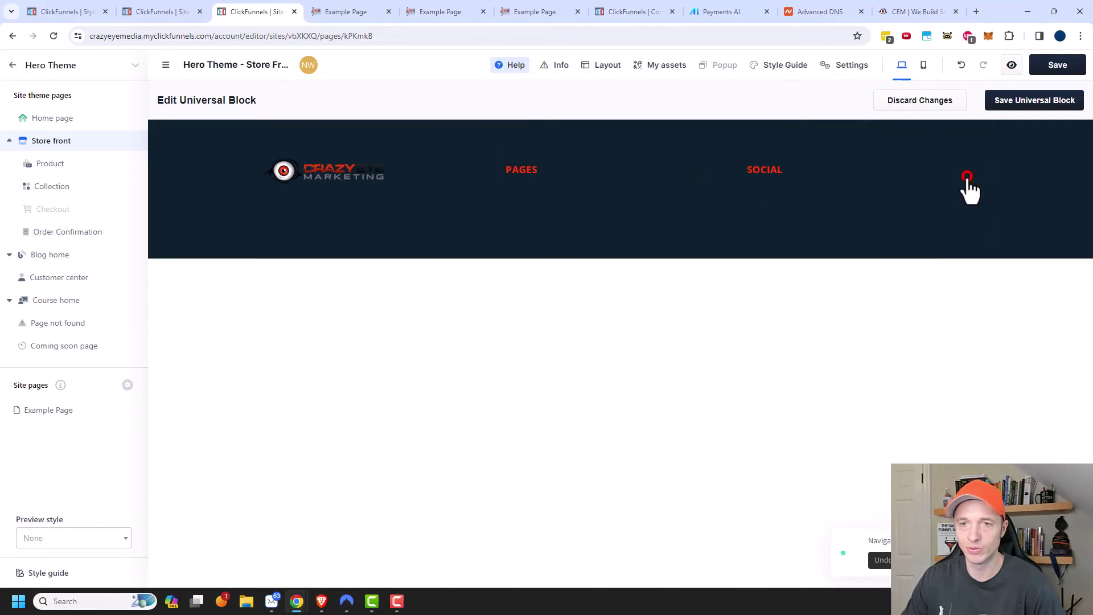
pyautogui.click(1019, 99)
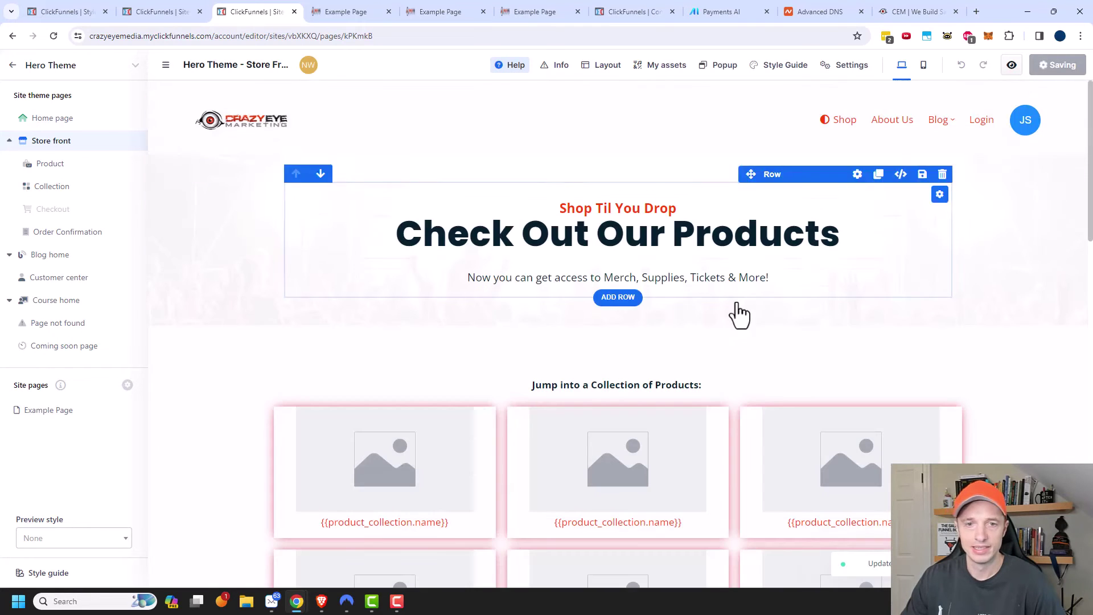
# Step: Open the Home page template and review its sections from the header down to the shared footer block
pyautogui.click(33, 116)
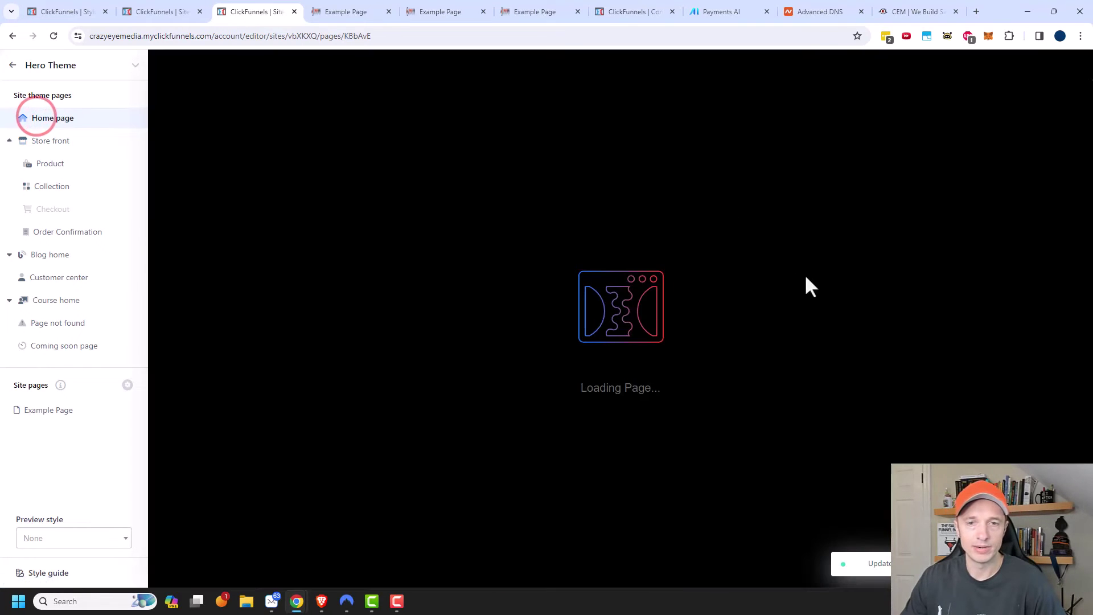
pyautogui.scroll(-15, 898, 275)
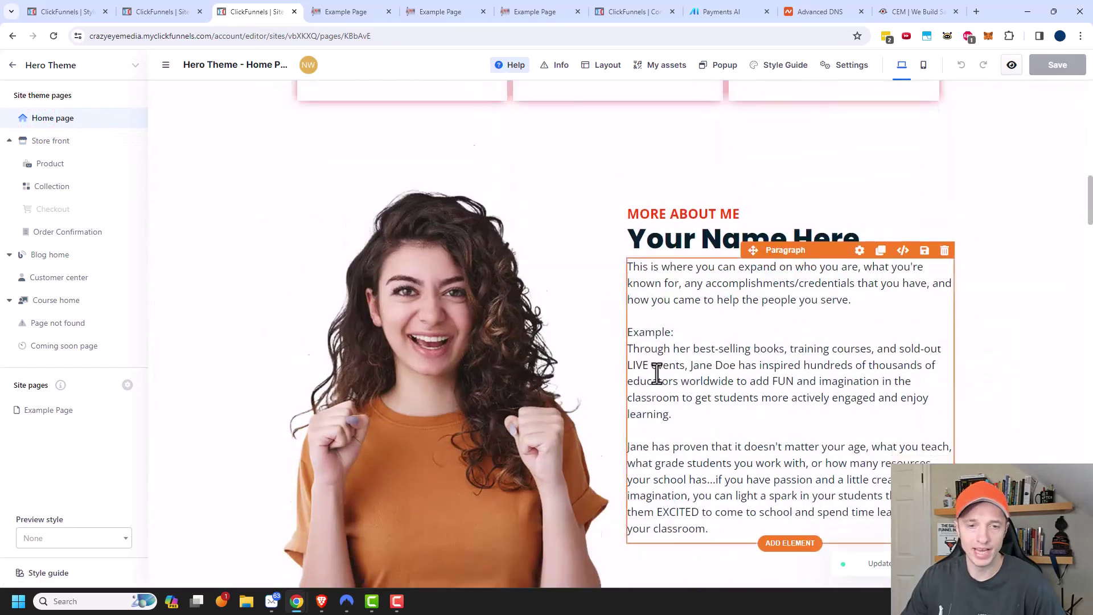
pyautogui.scroll(-10, 687, 396)
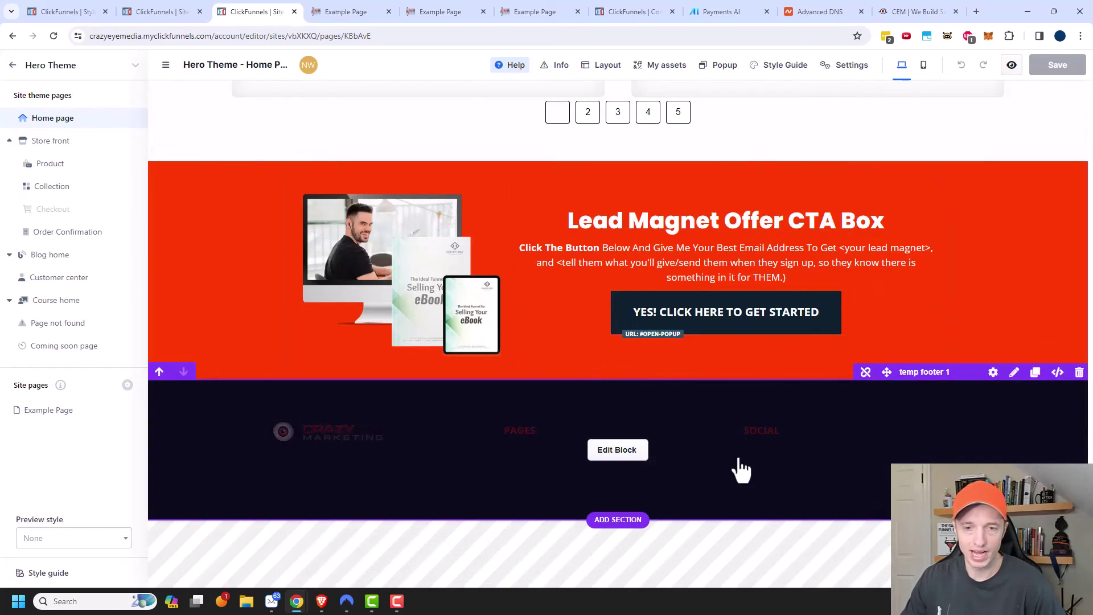
pyautogui.scroll(12, 742, 446)
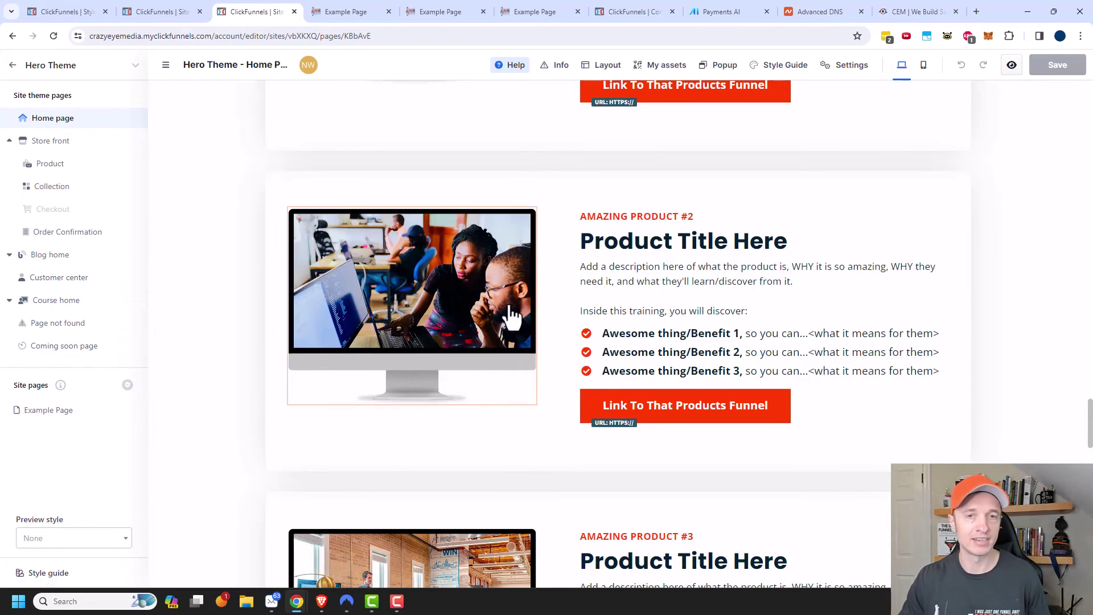
pyautogui.scroll(5, 510, 317)
pyautogui.scroll(-15, 510, 317)
pyautogui.scroll(15, 512, 399)
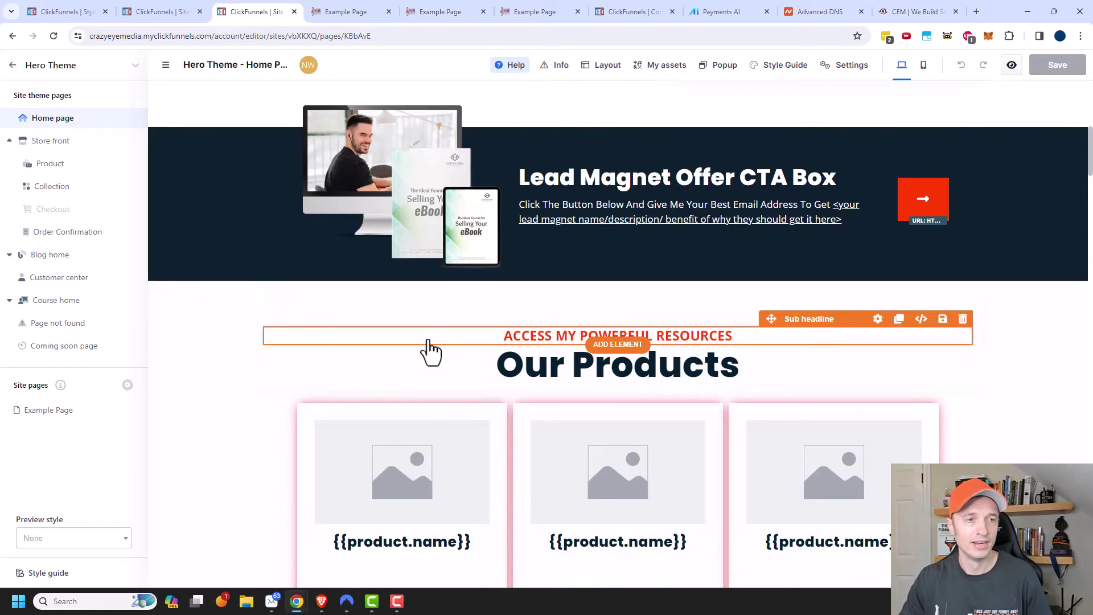
# Step: Open the Blog home template and look over its post grid, author sidebar and heading section
pyautogui.click(51, 256)
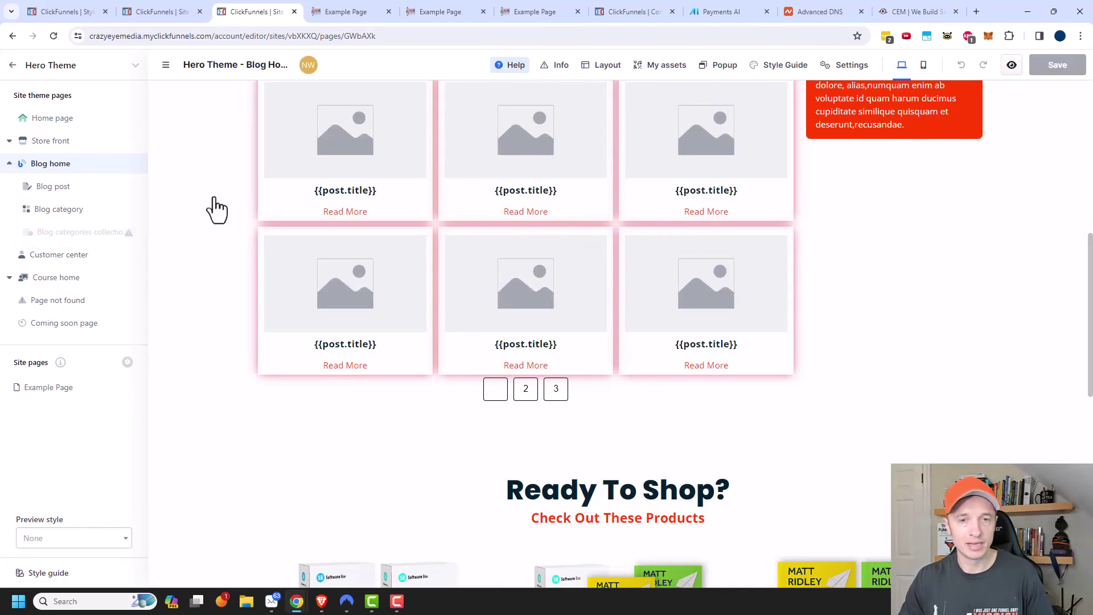
pyautogui.scroll(4, 659, 384)
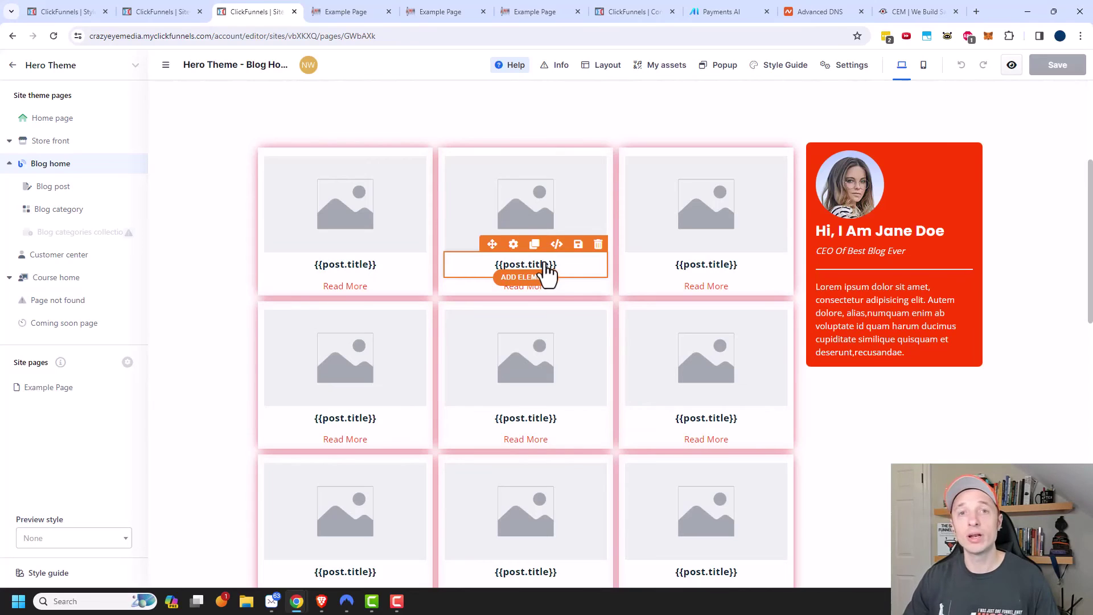
pyautogui.scroll(5, 555, 281)
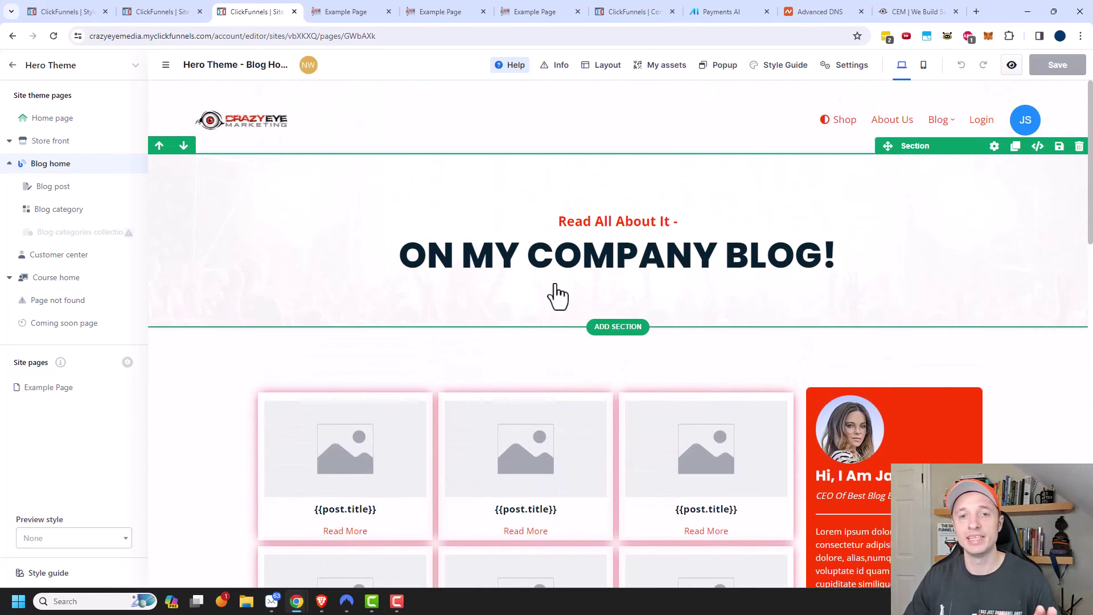
# Step: Open the Blog post template and examine its title, breadcrumbs, image placeholder, dynamic content body, sidebar and footer
pyautogui.click(60, 188)
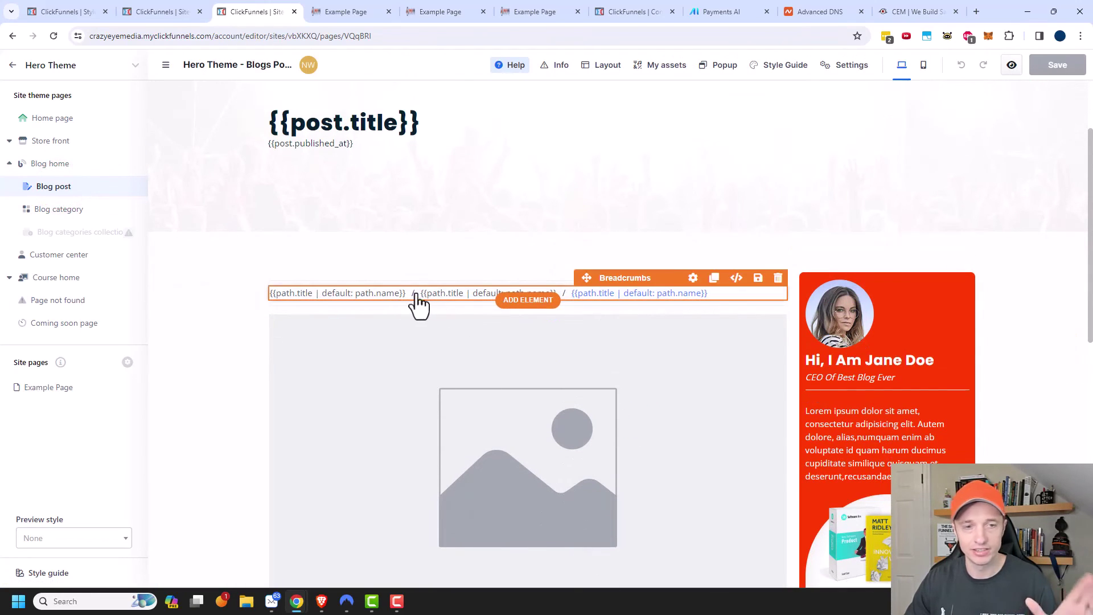
pyautogui.scroll(-4, 419, 302)
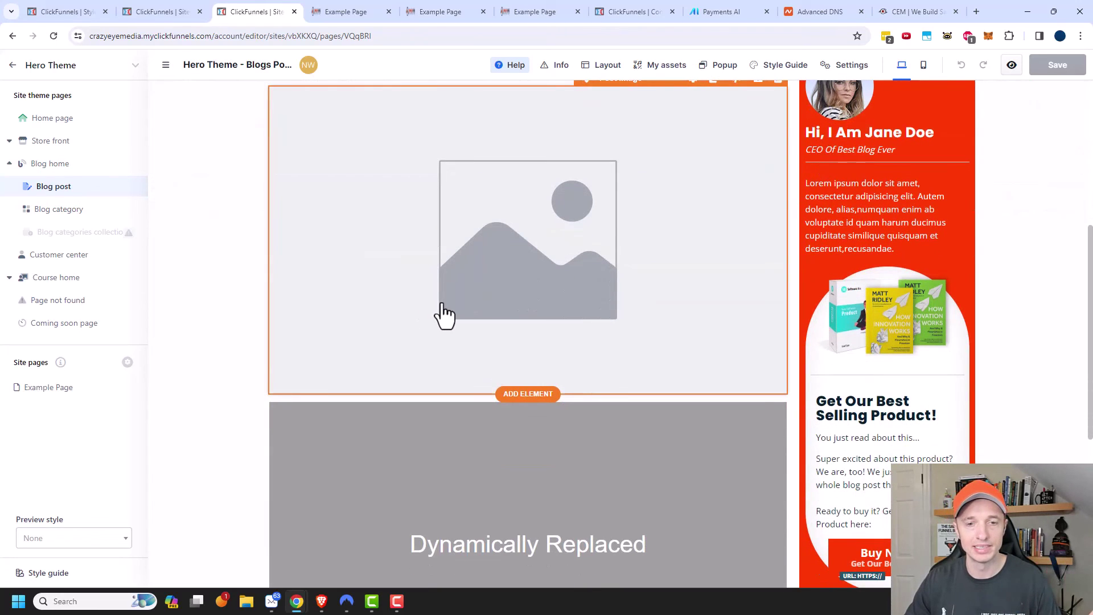
pyautogui.scroll(-2, 471, 320)
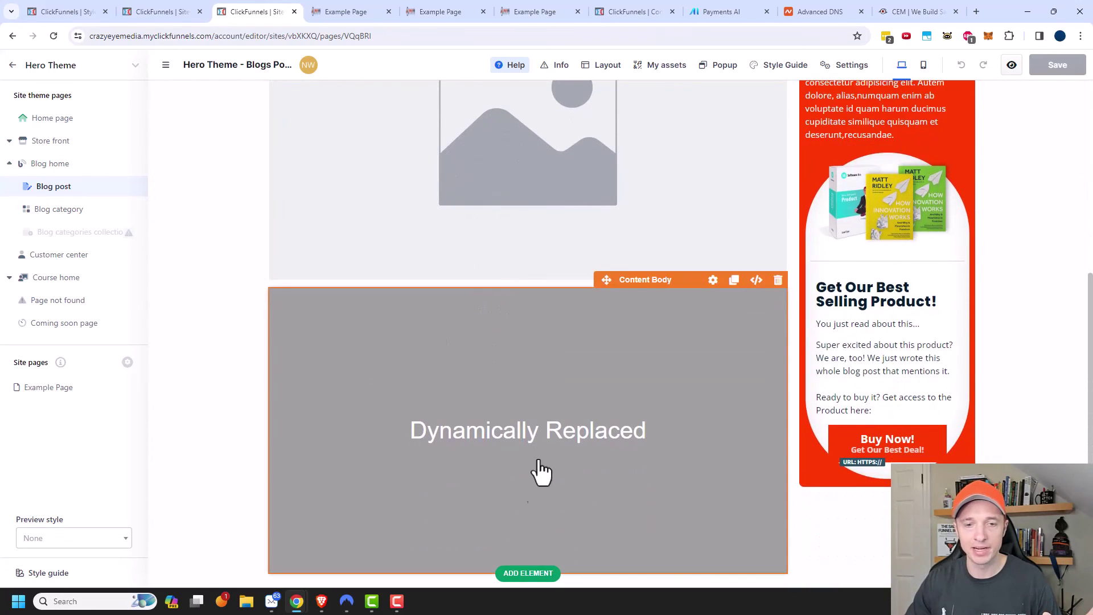
pyautogui.scroll(-2, 466, 356)
pyautogui.scroll(-2, 569, 359)
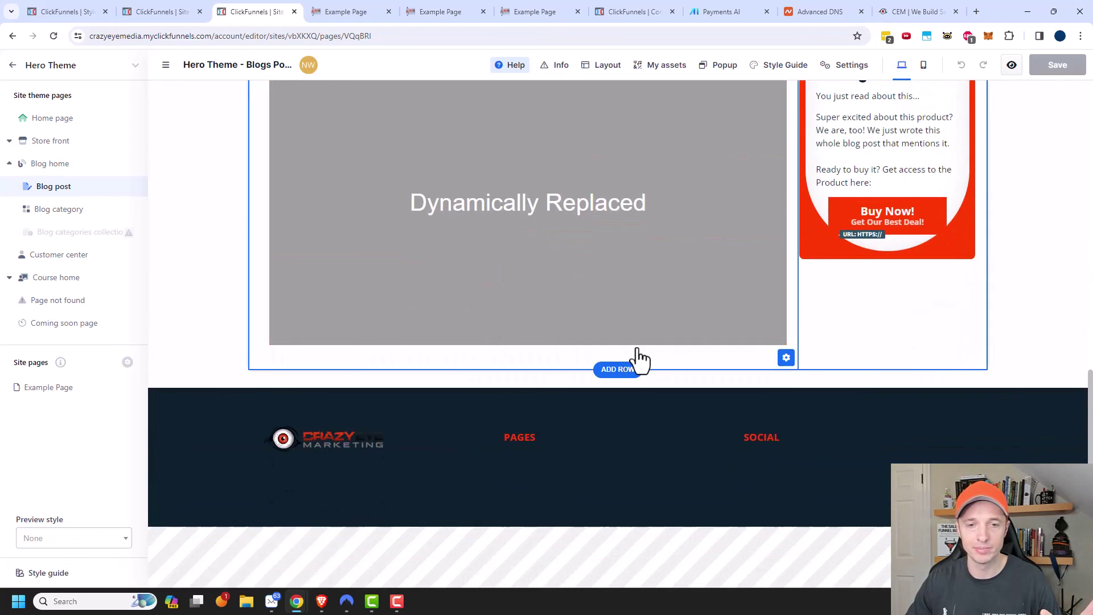
pyautogui.scroll(4, 514, 393)
pyautogui.scroll(7, 513, 393)
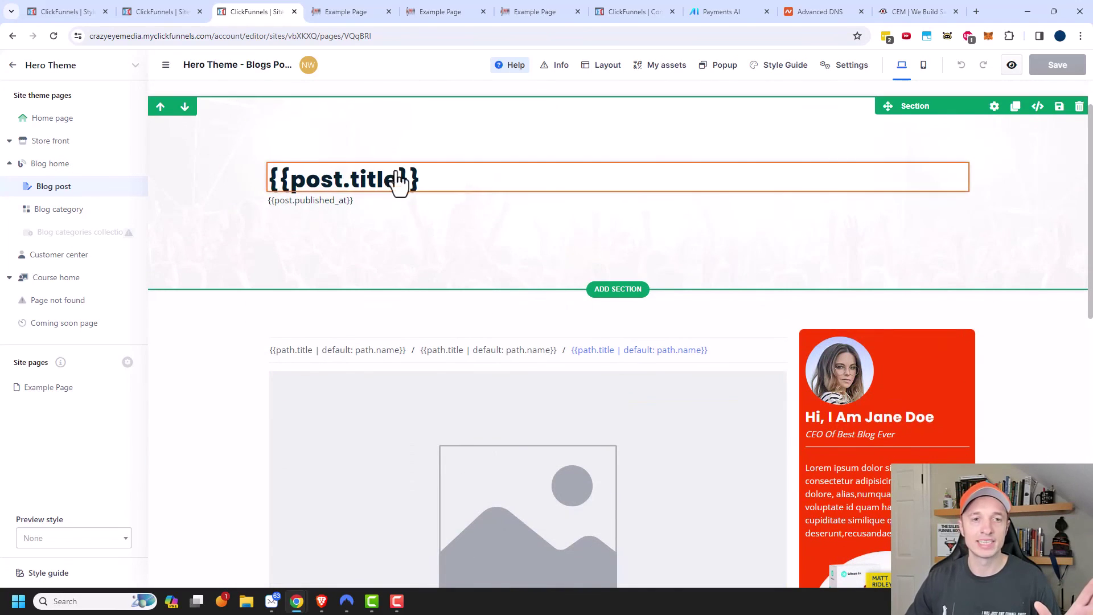